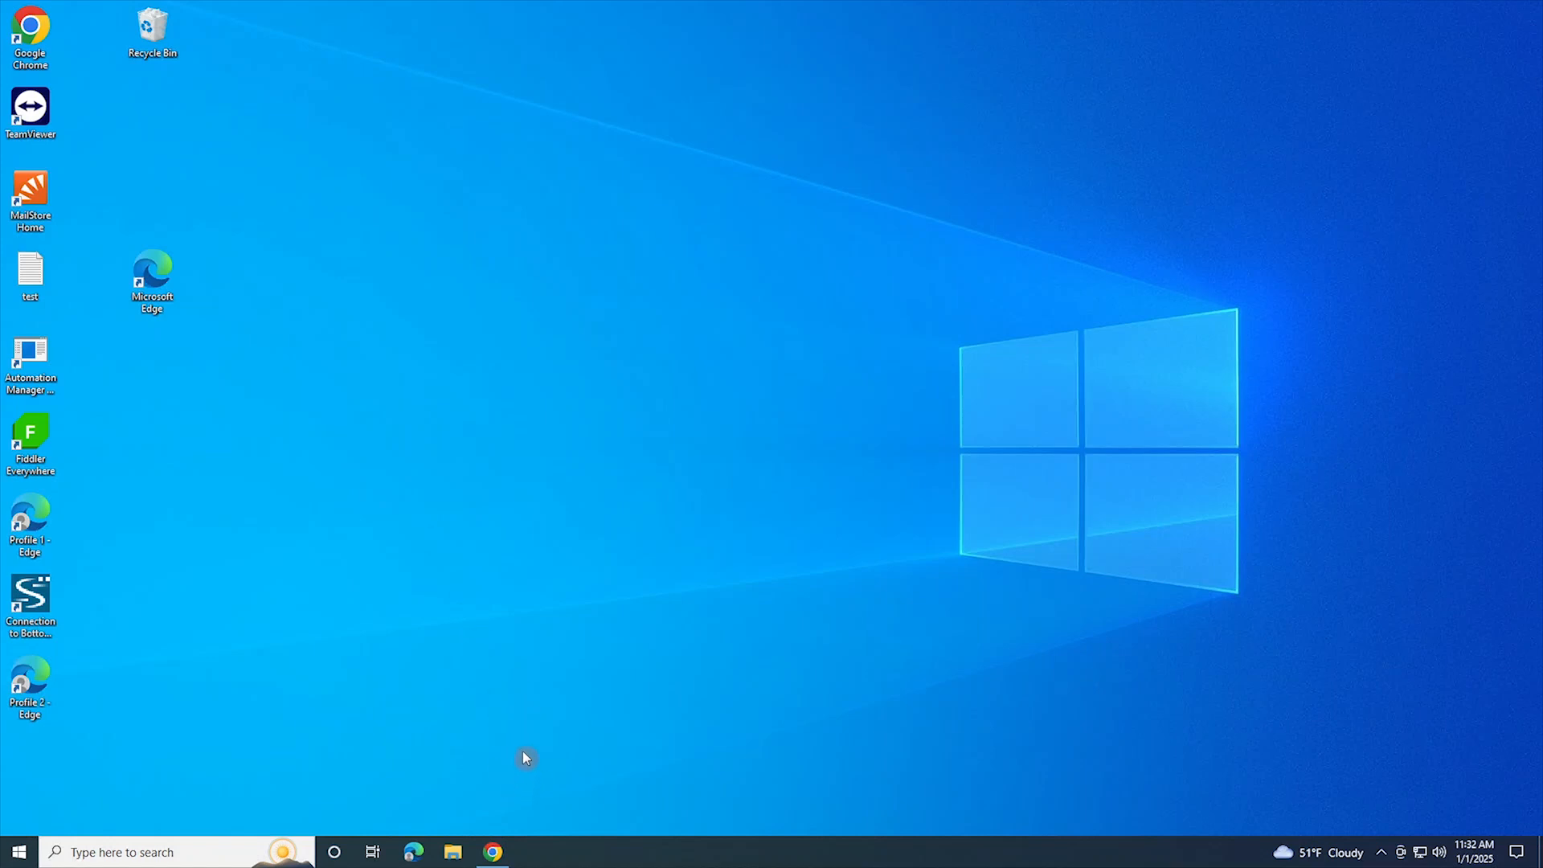
Step: Open a maximized Google Chrome window and go to admin.microsoft.com
right_click(494, 851)
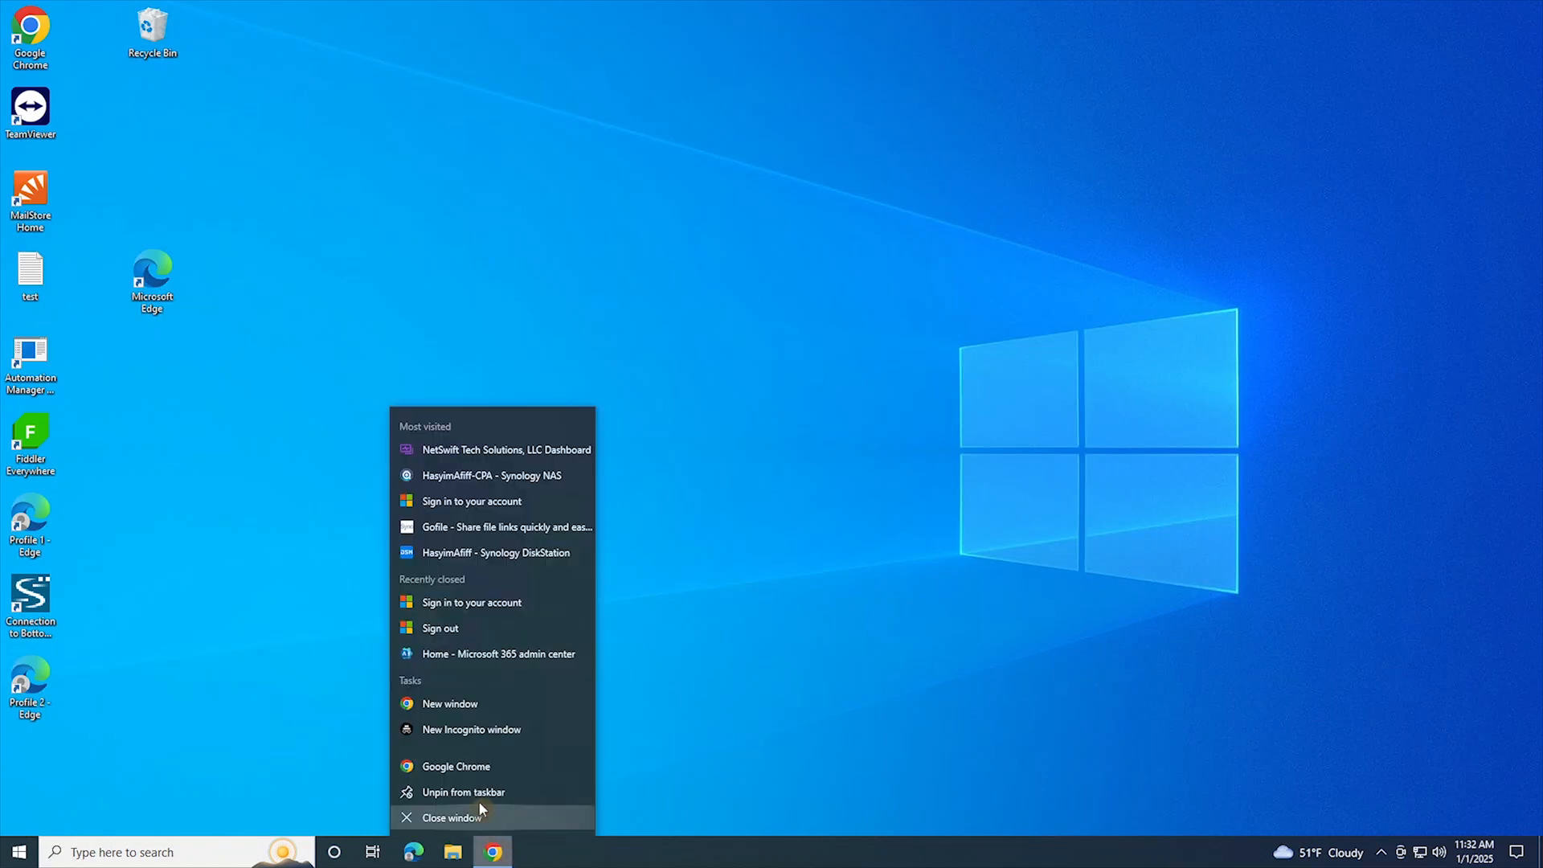
left_click(480, 768)
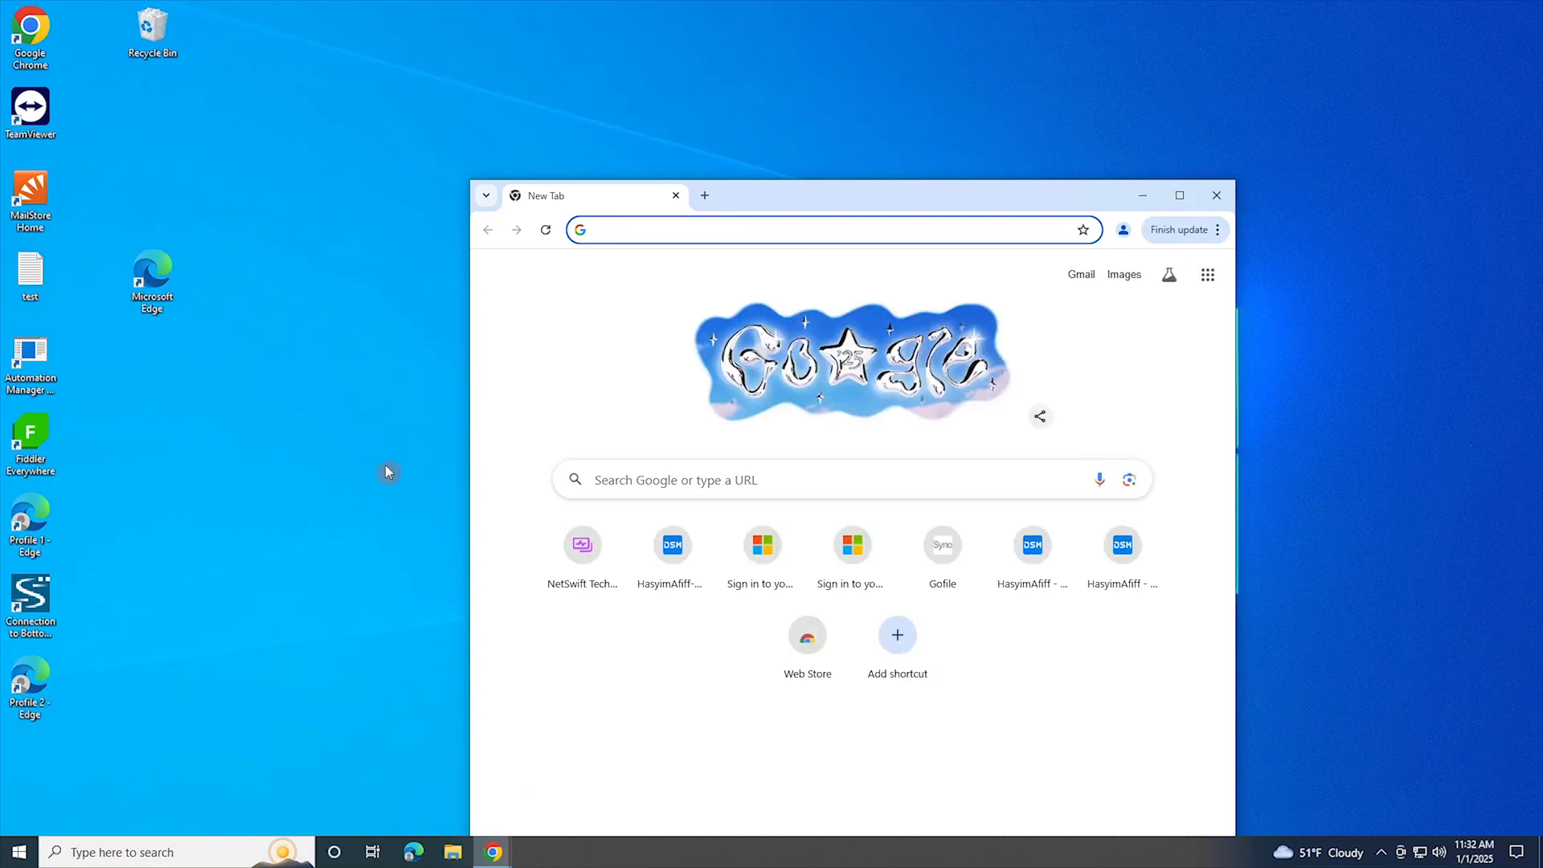
left_click(1180, 196)
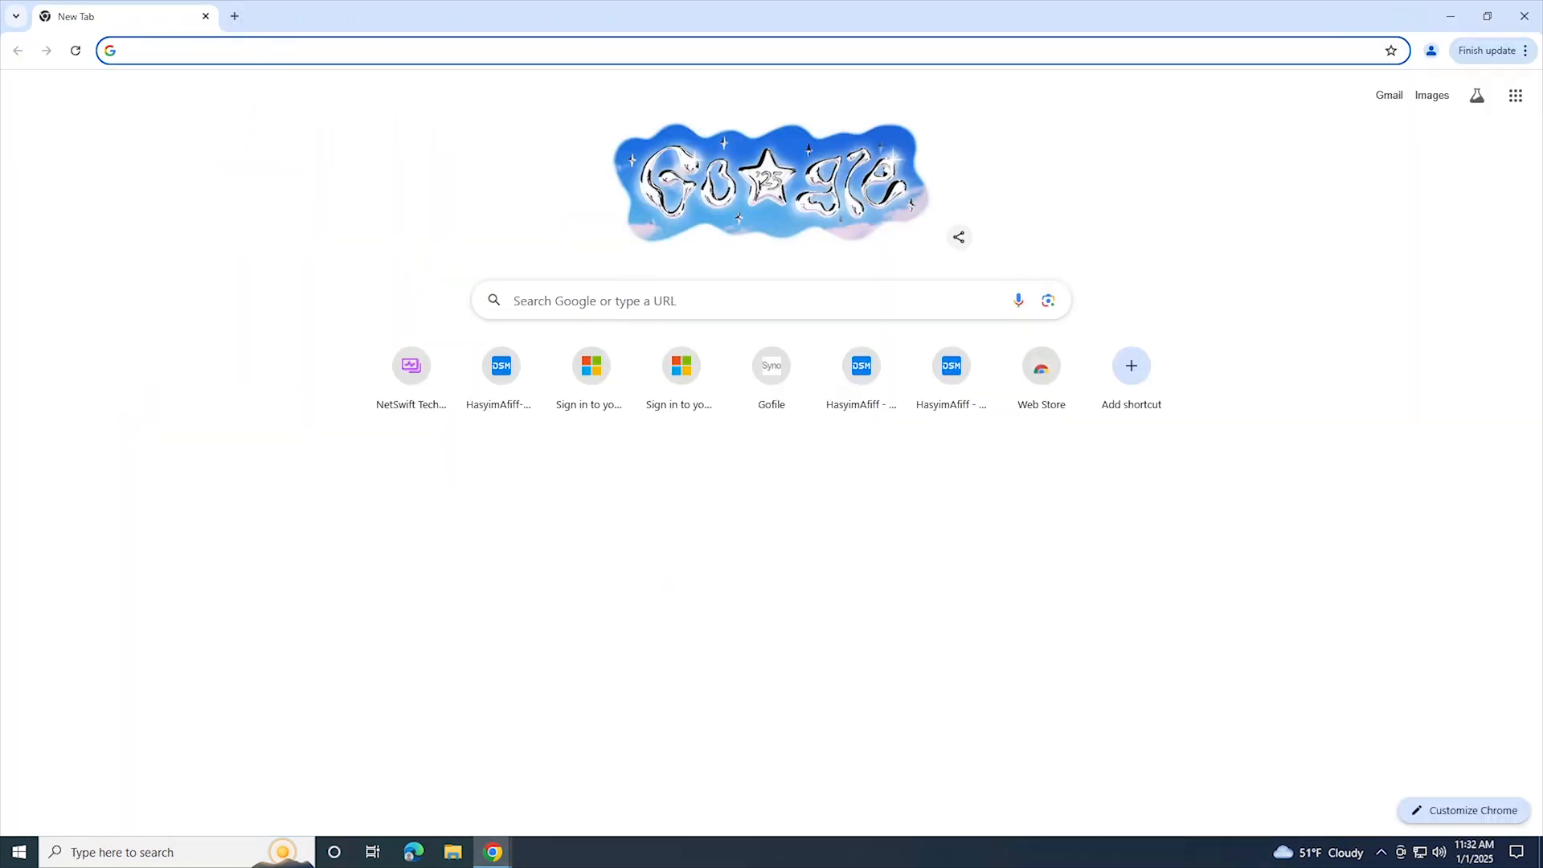
type("admin.microsoft.com")
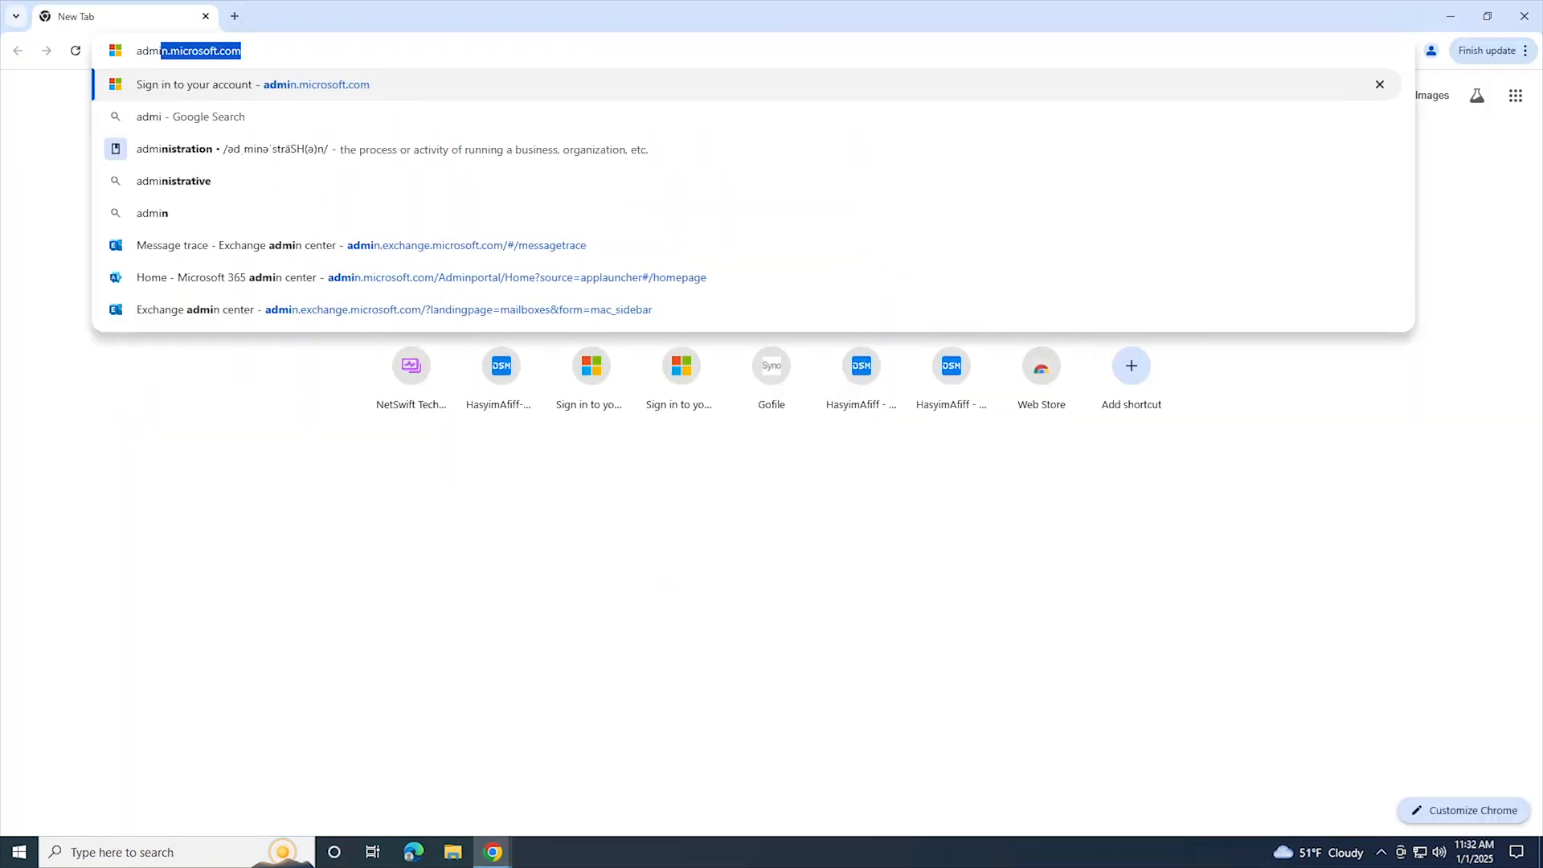
key("Return")
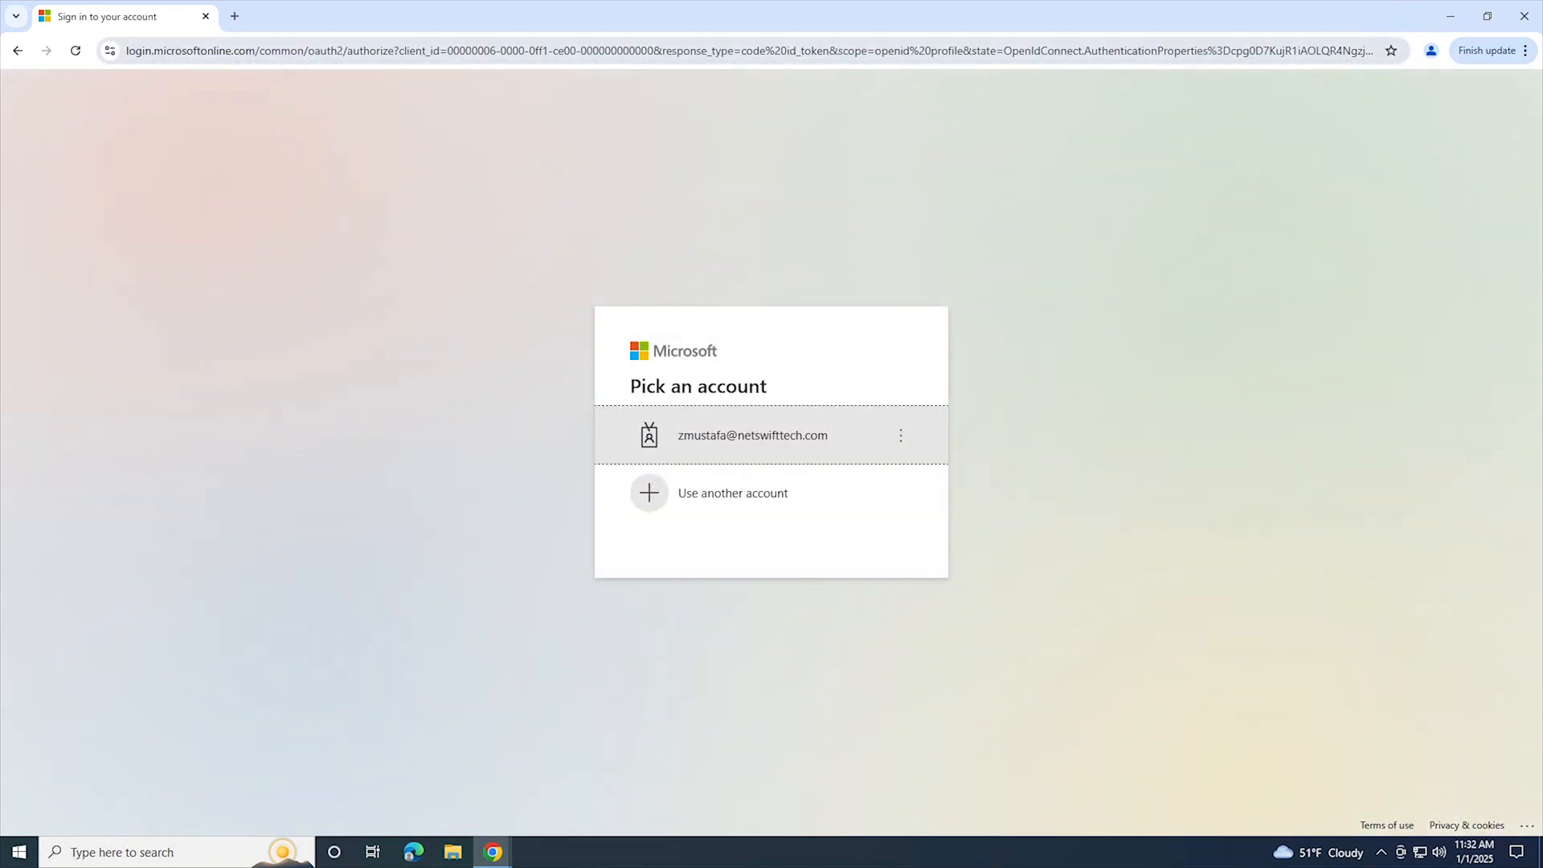
key("ctrl+l")
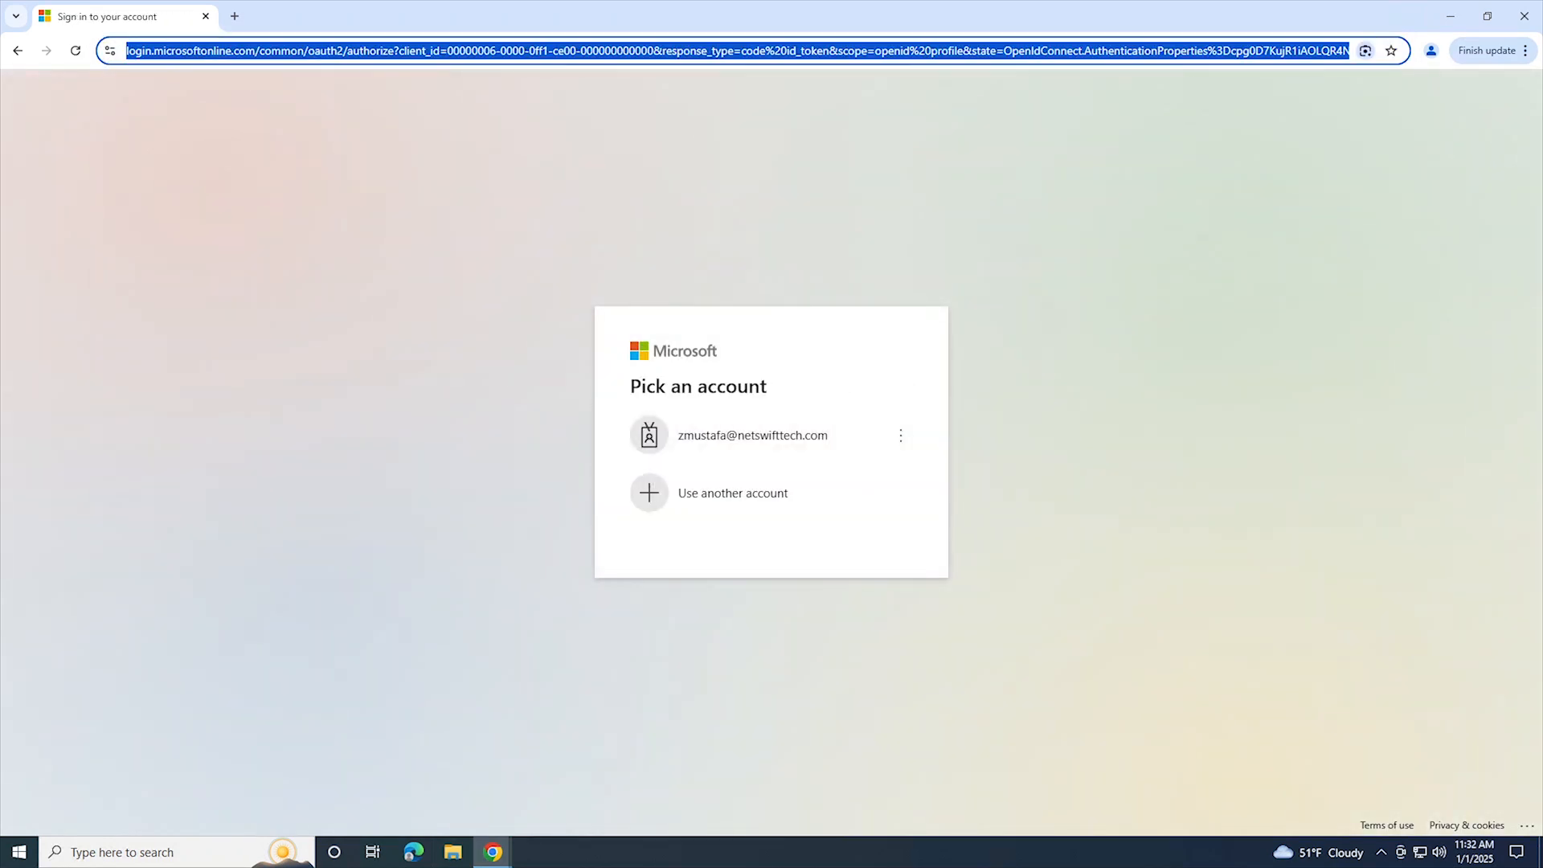
type("admin.micr")
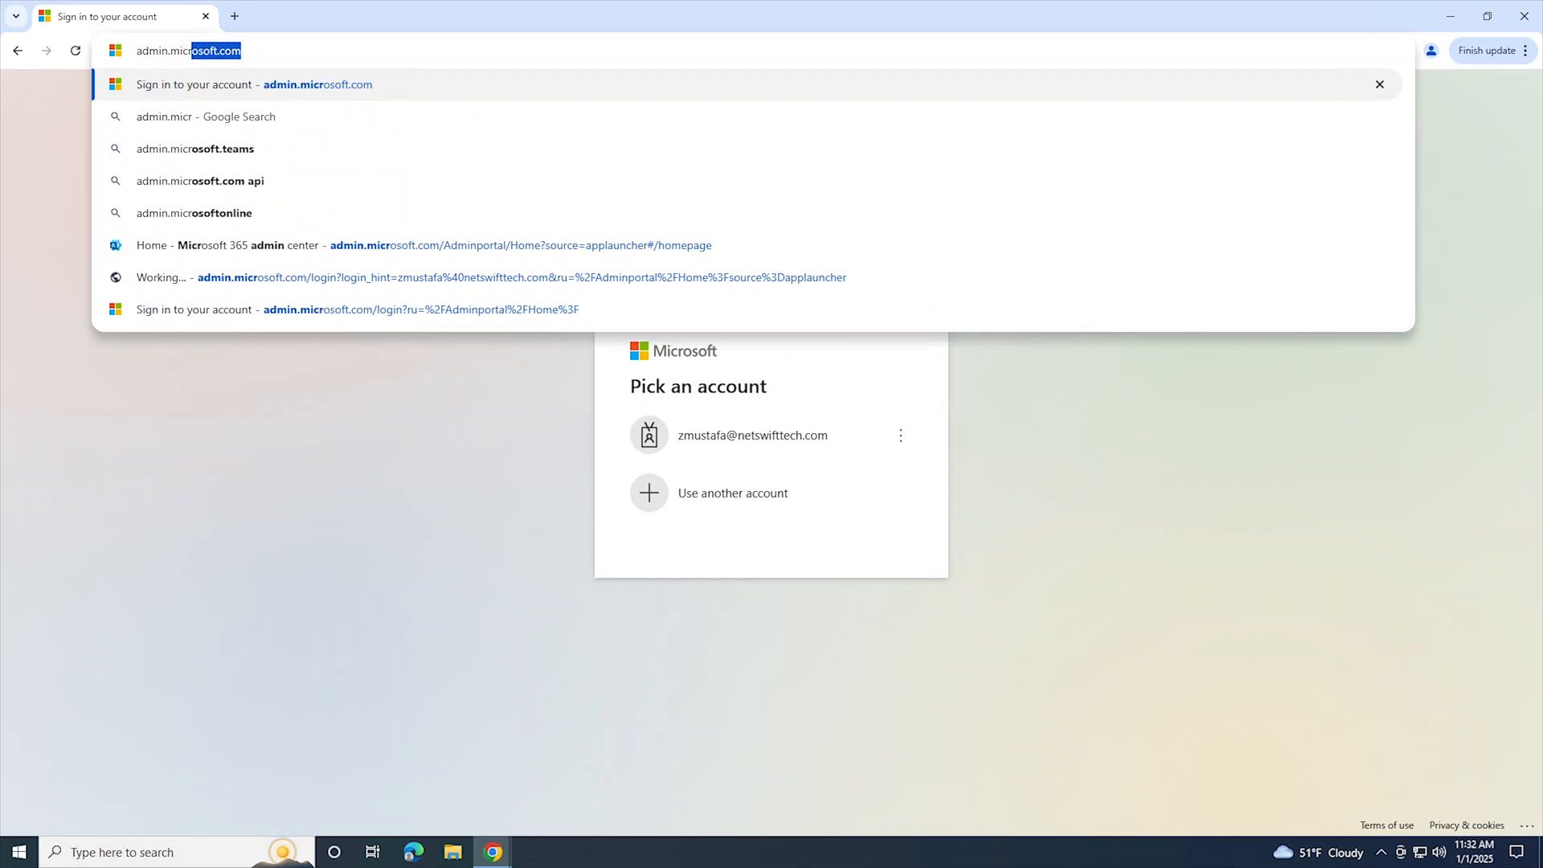
type("osoft.co")
key("Return")
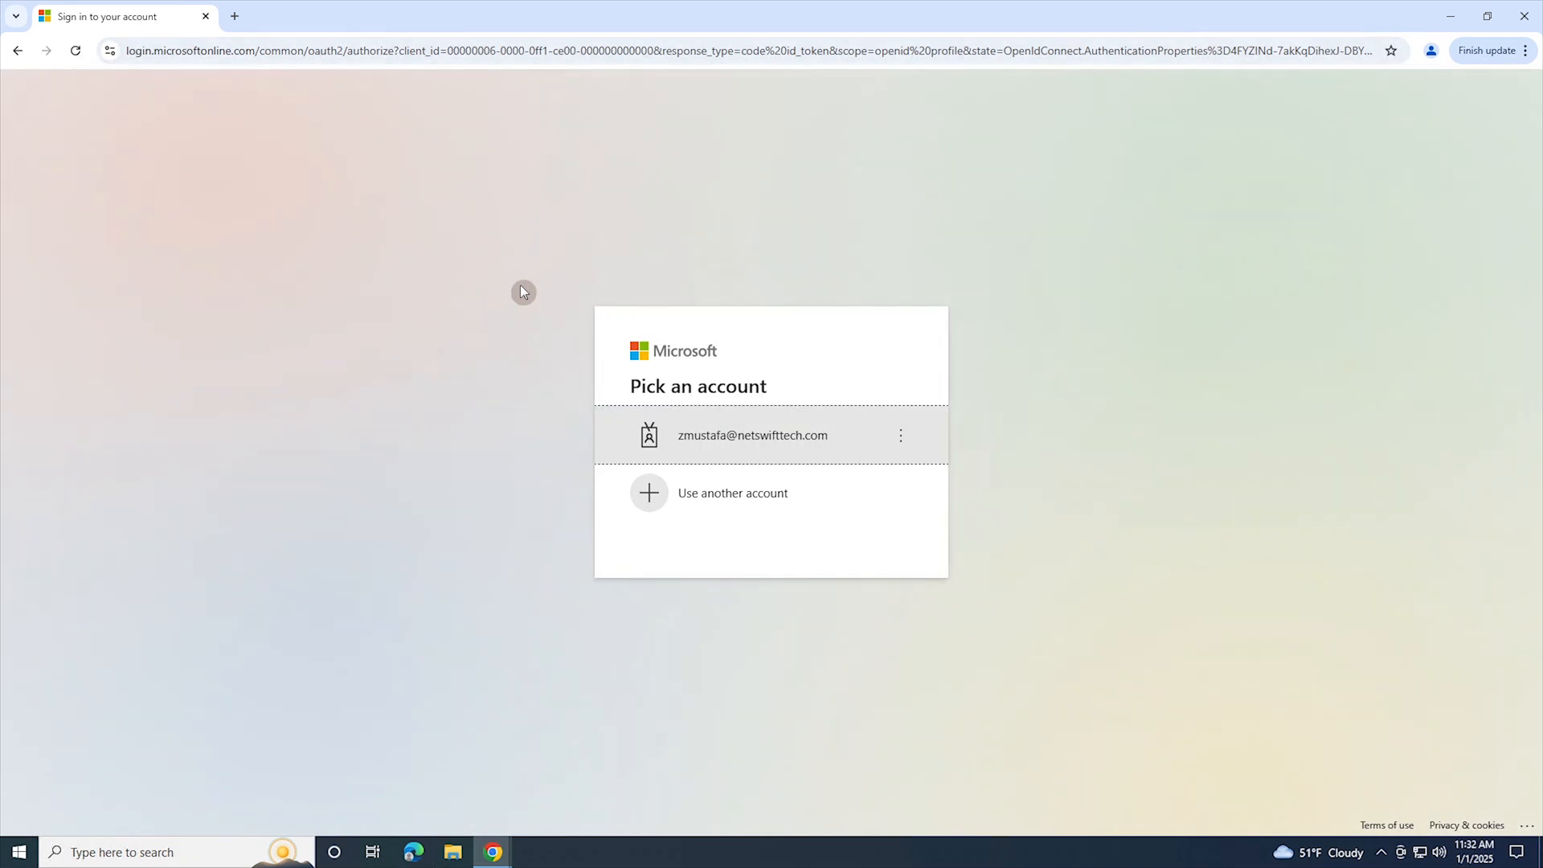
Step: Sign in with the saved administrator account by entering its account password, and choose to stay signed in
left_click(761, 450)
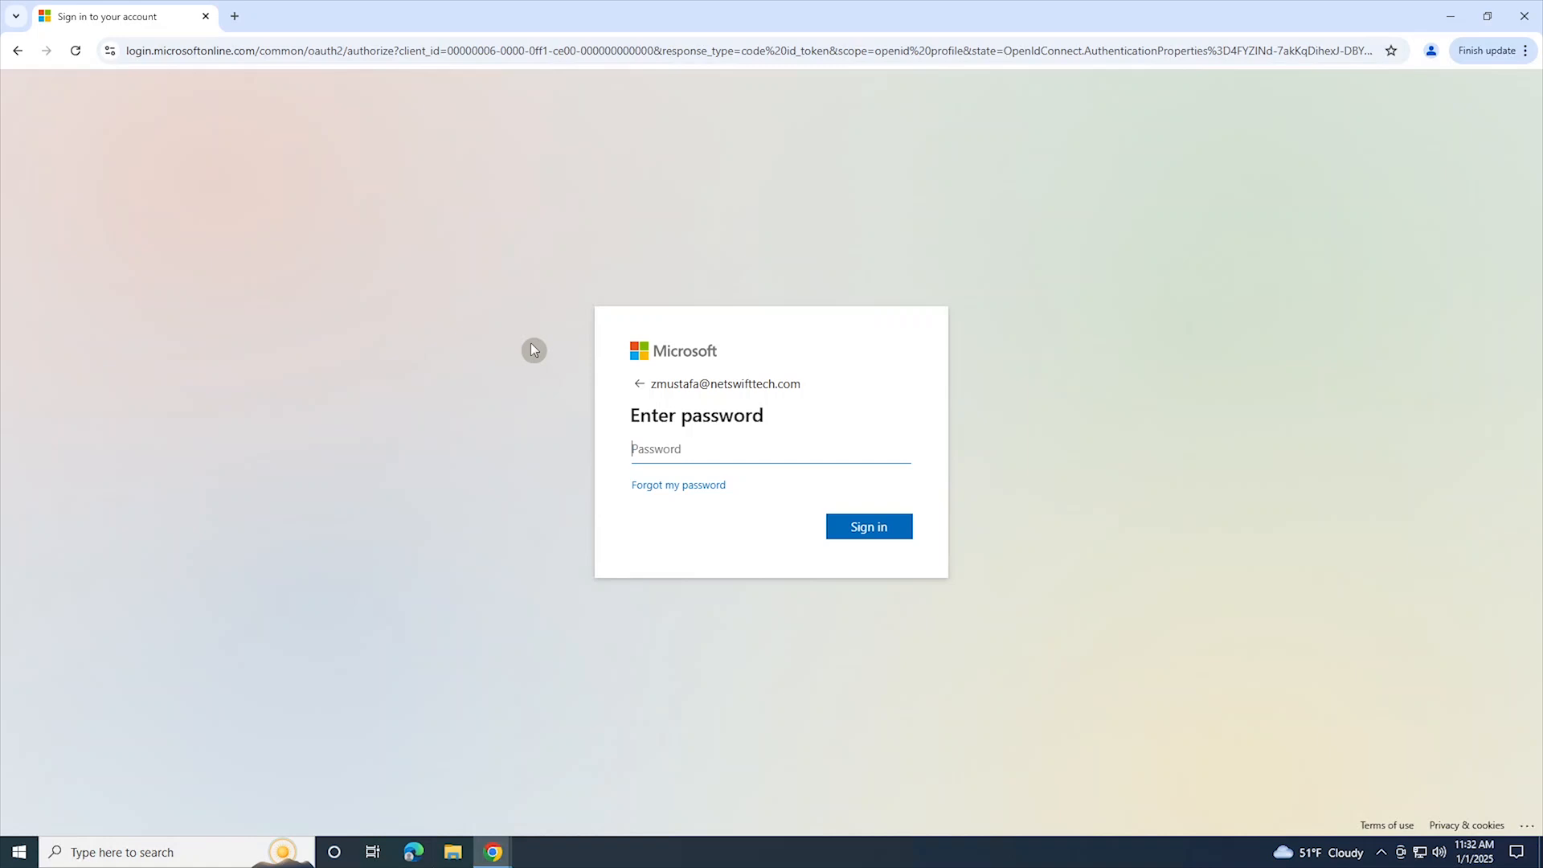
type("•••••••••••")
key("Return")
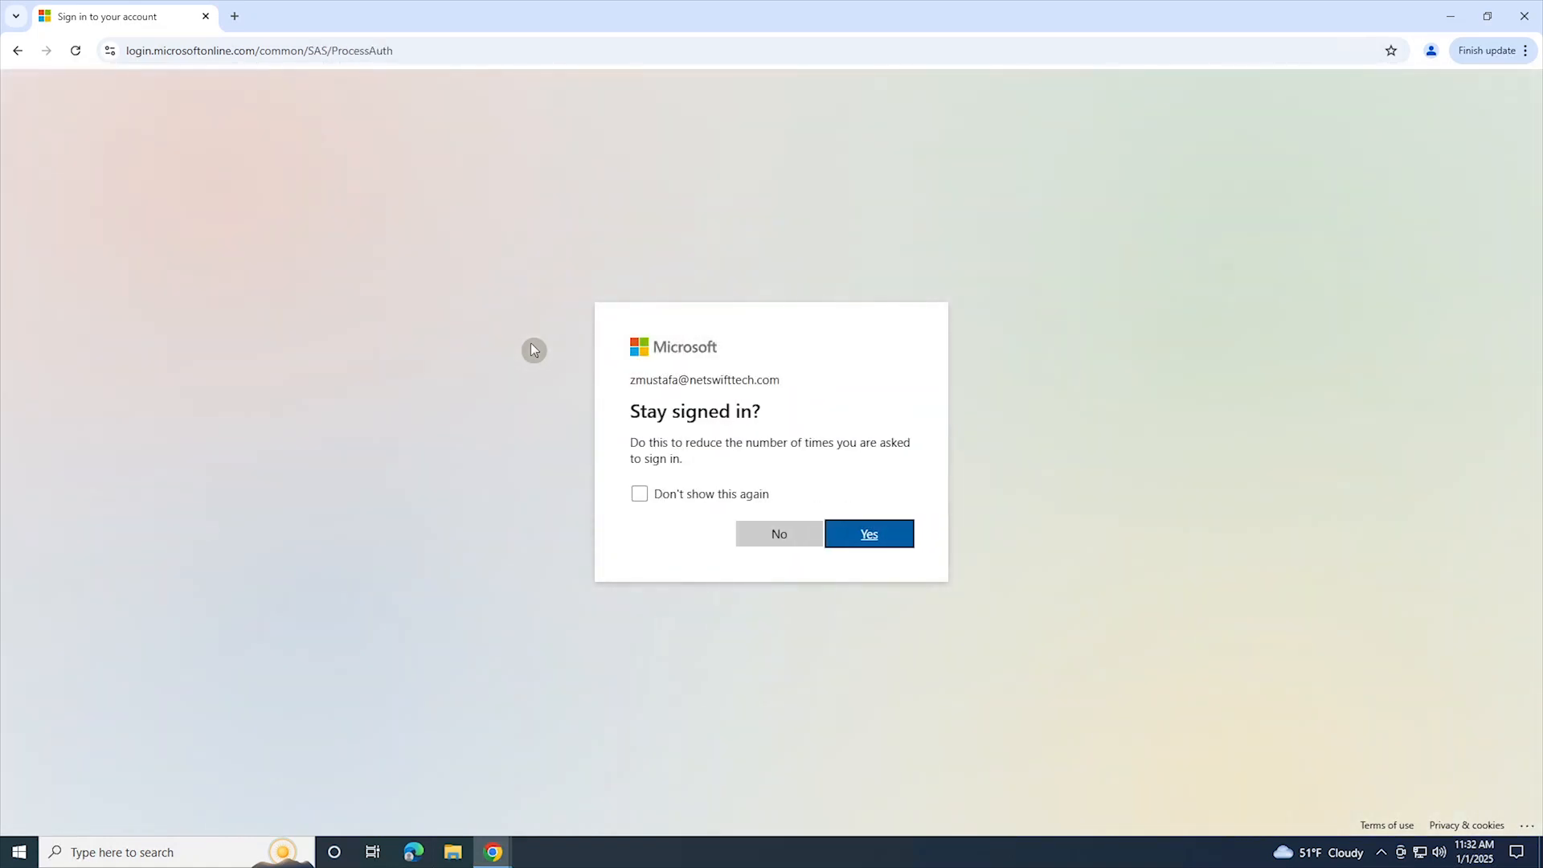
left_click(884, 534)
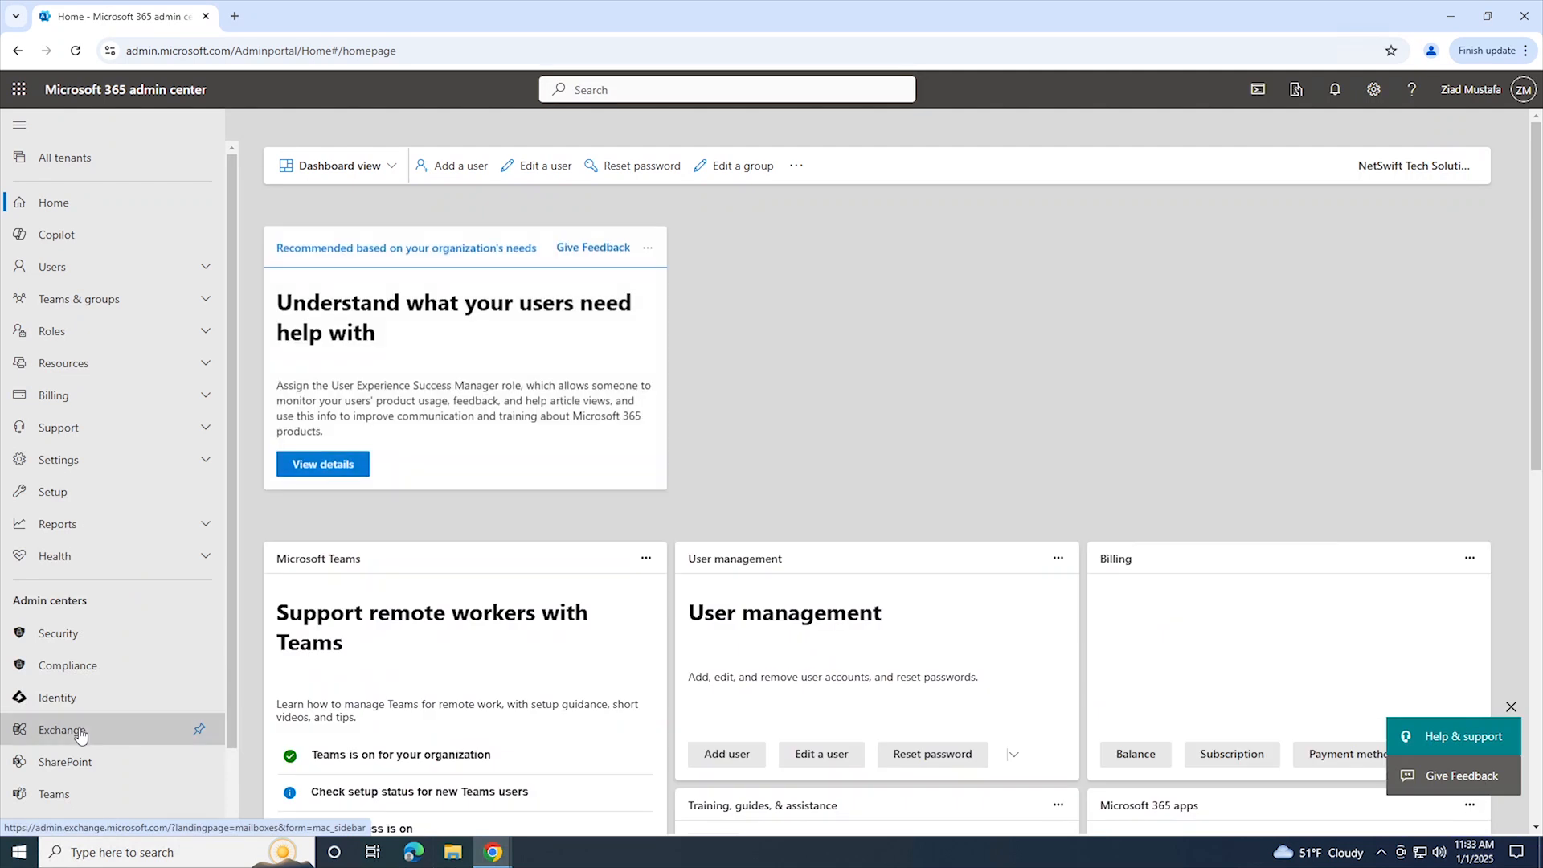
Step: Open the Exchange admin center from the Microsoft 365 admin center and go to the Message trace page under Mail flow
left_click(61, 729)
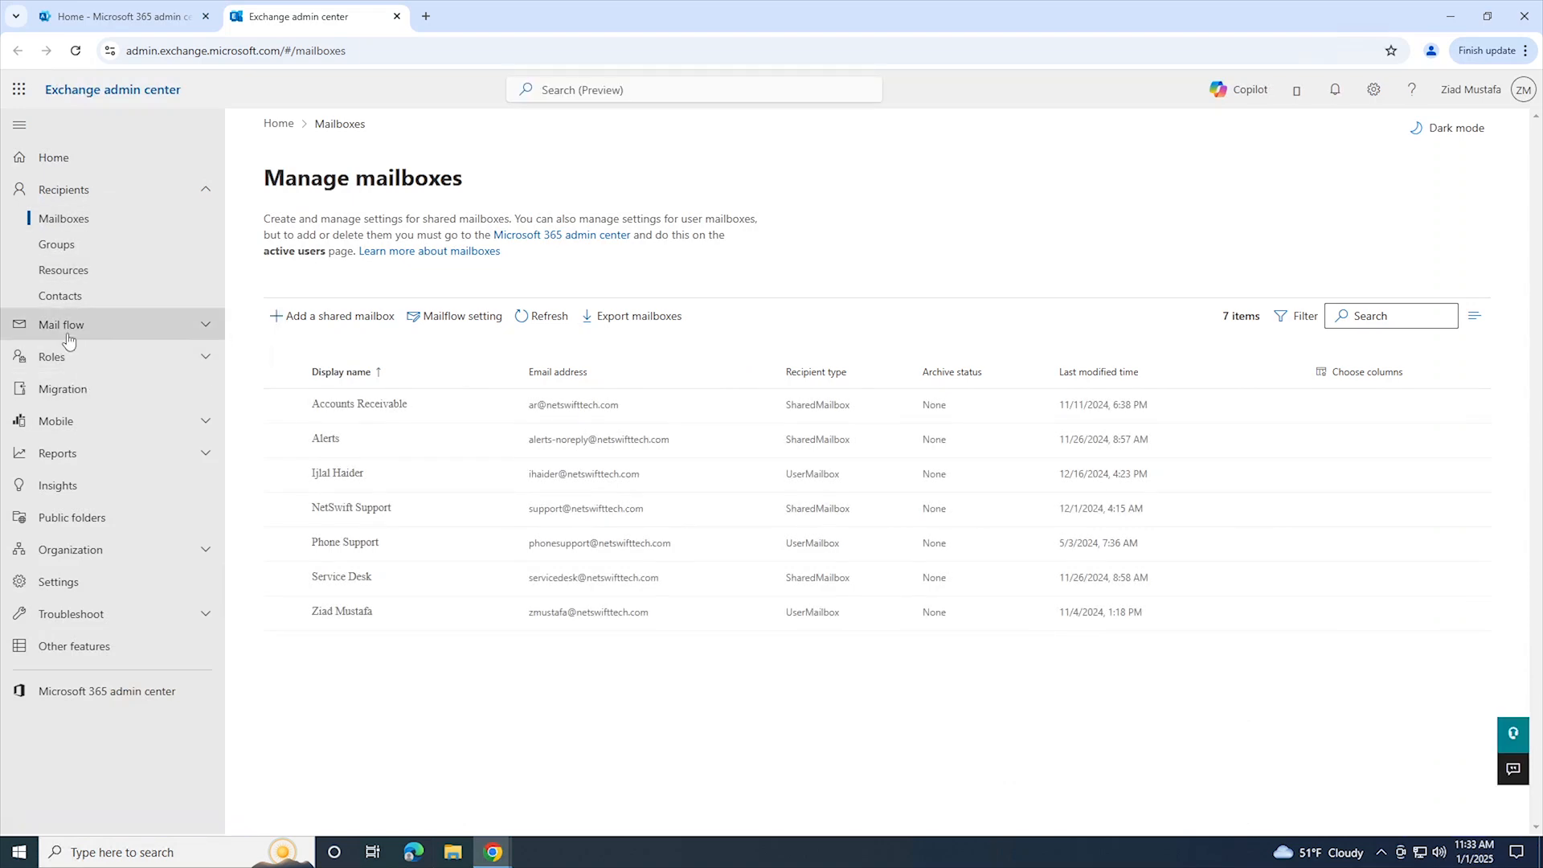
left_click(113, 17)
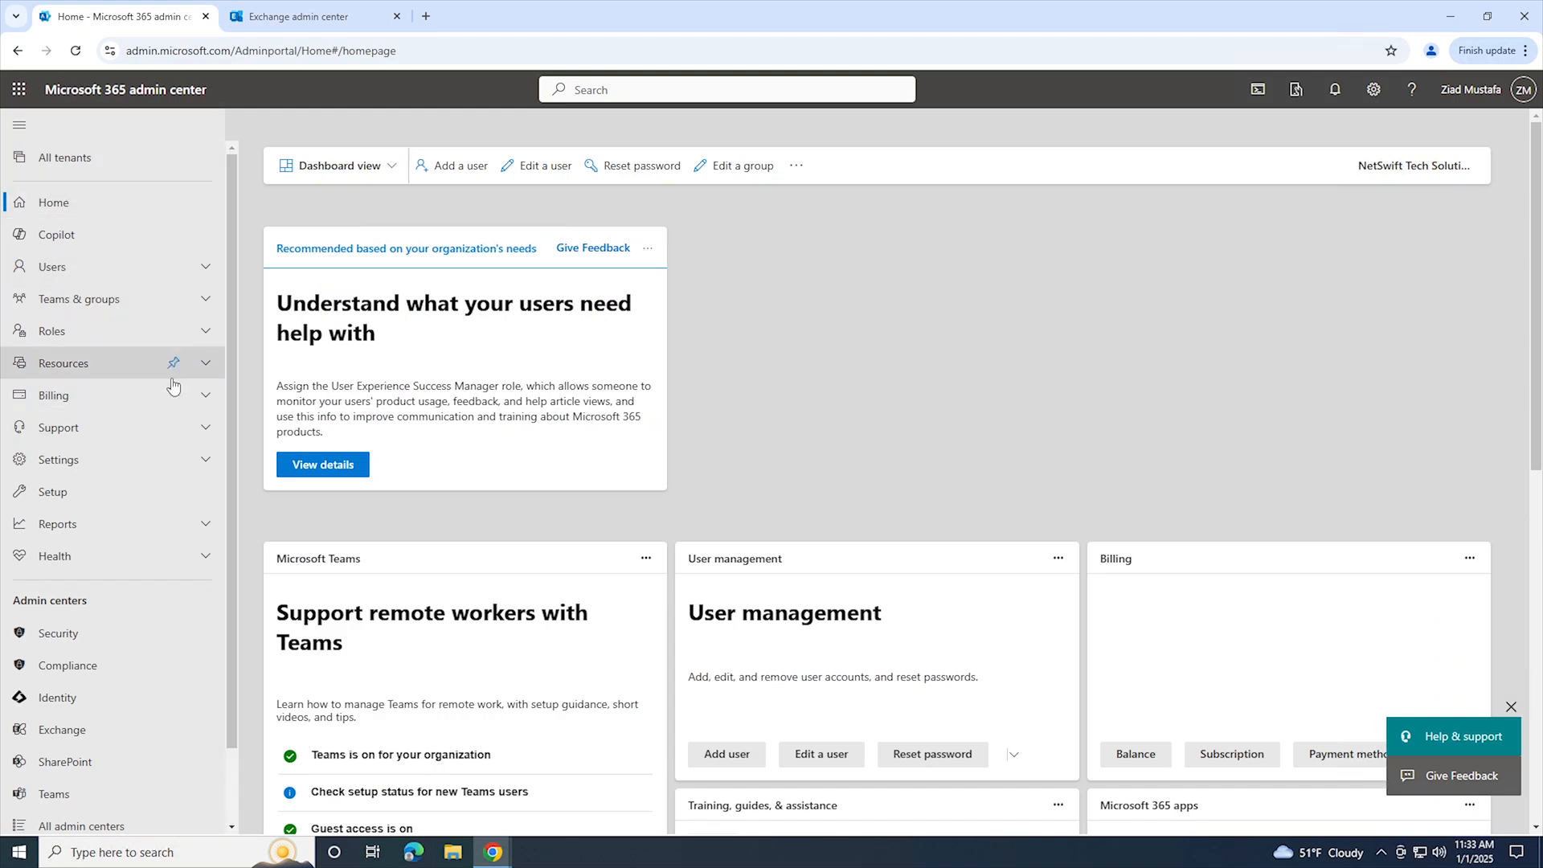
scroll(145, 442, "down", 1)
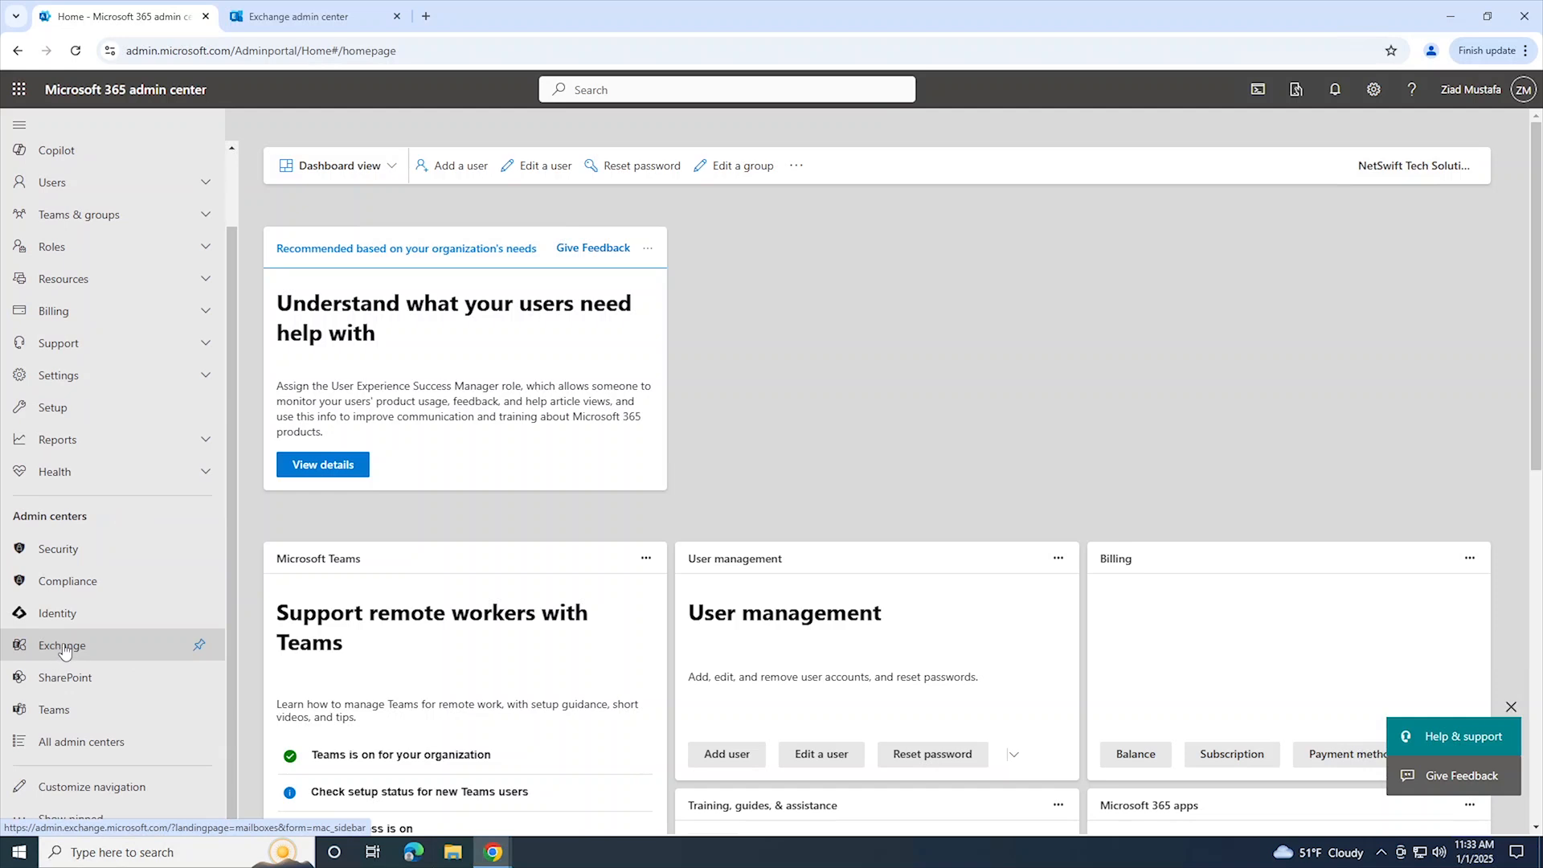
left_click(338, 23)
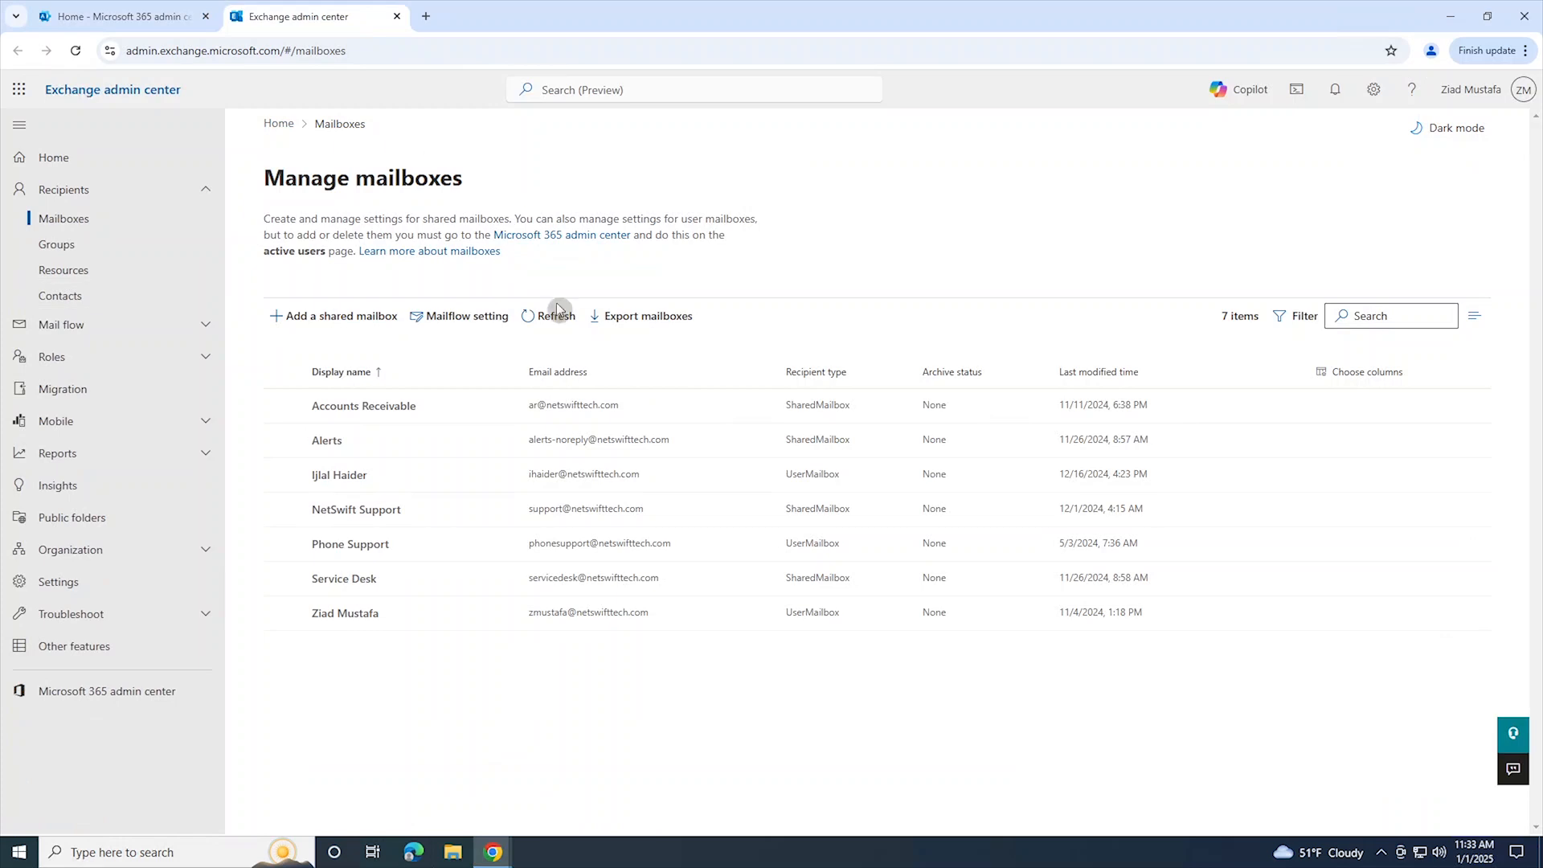
left_click(68, 338)
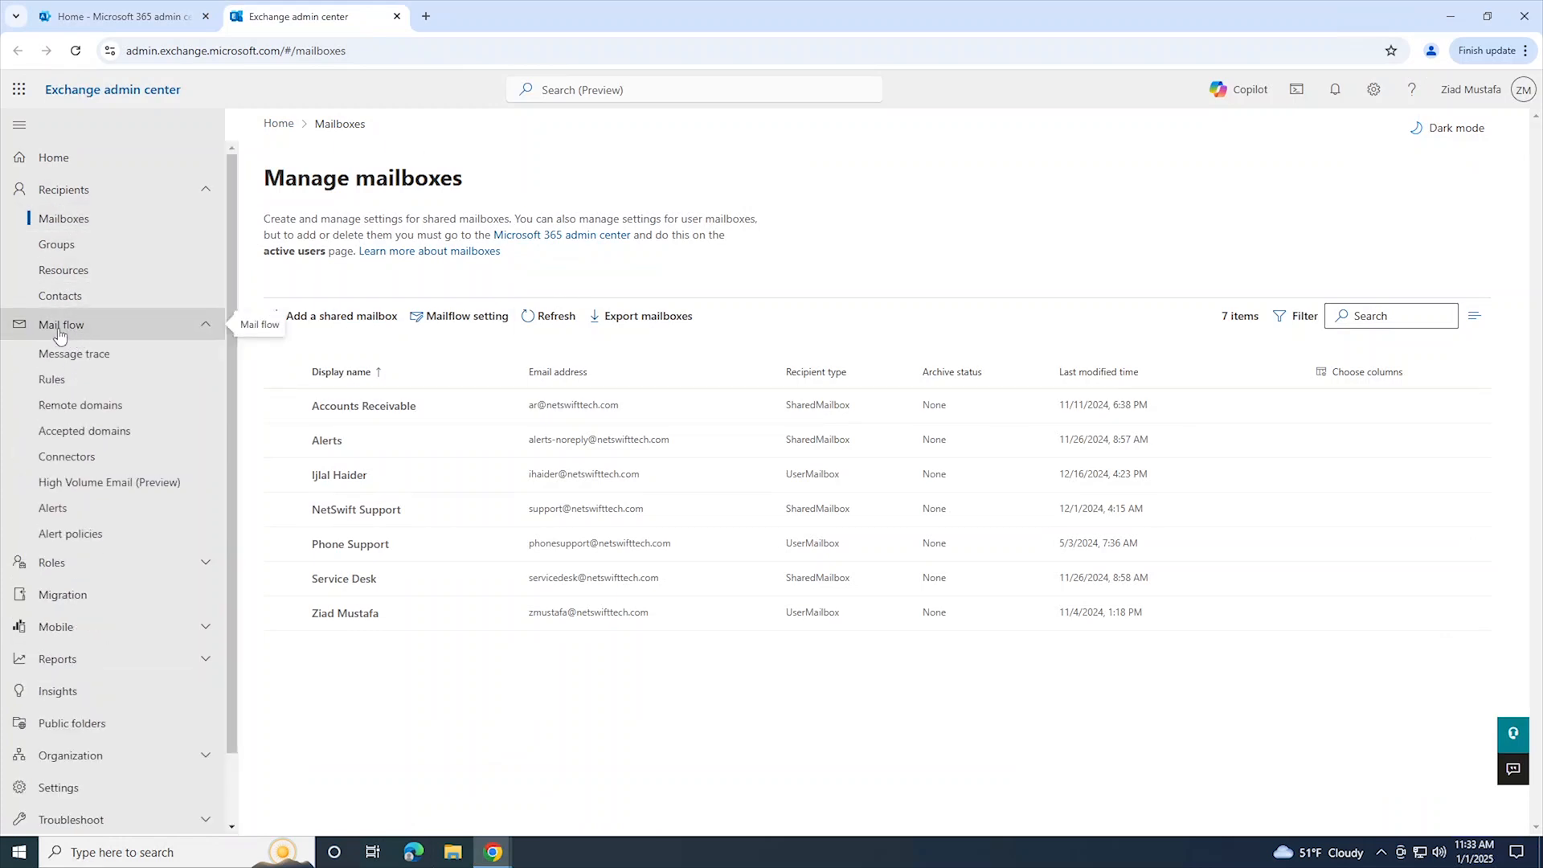
left_click(72, 360)
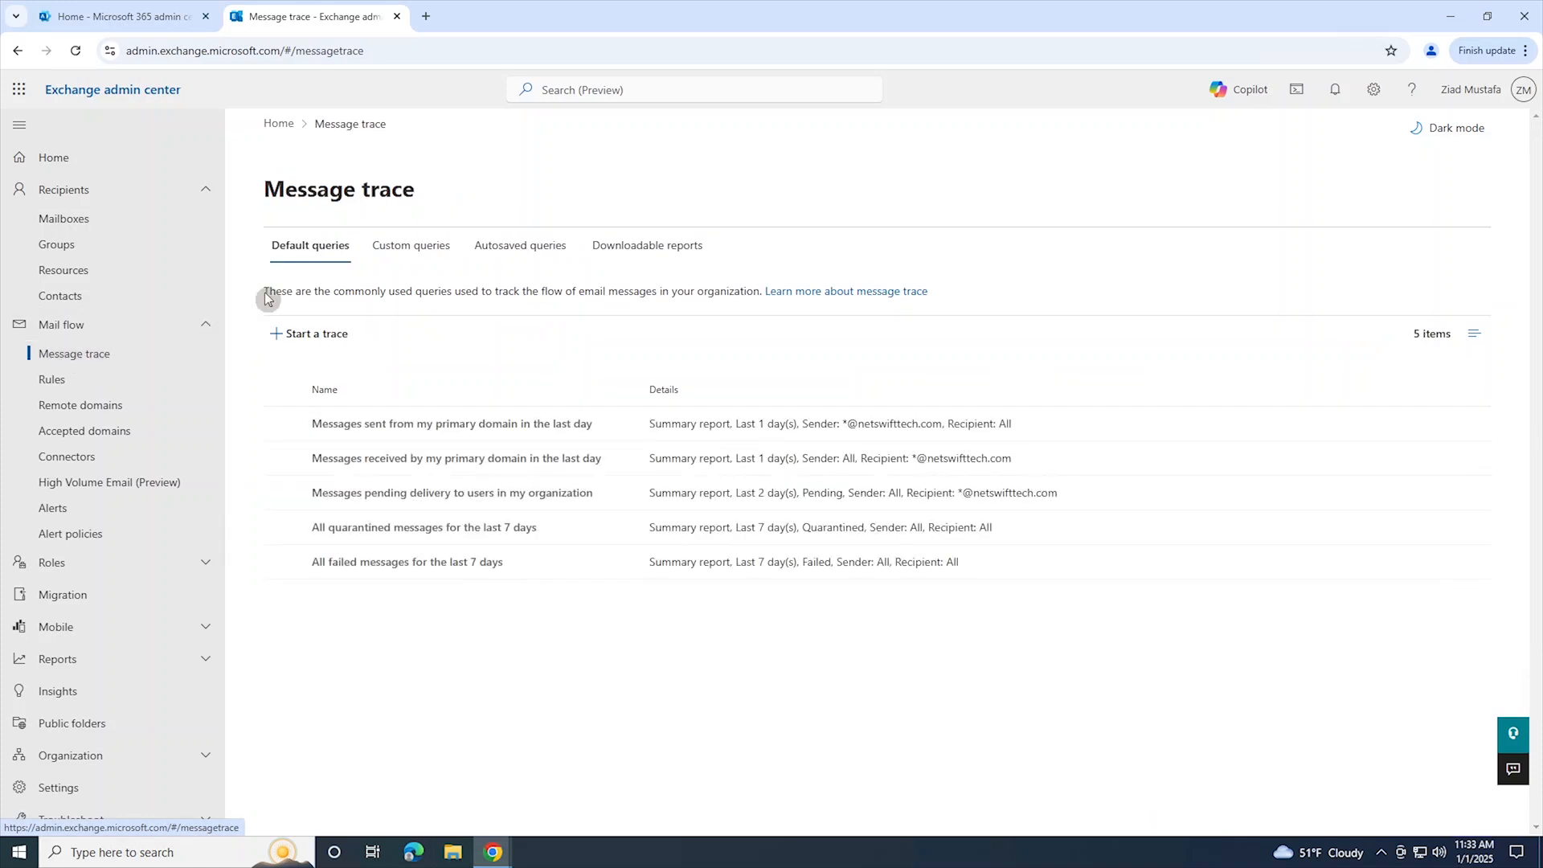
Step: Start a new message trace for all senders and recipients with the default date range and Summary report, and run it
left_click(295, 348)
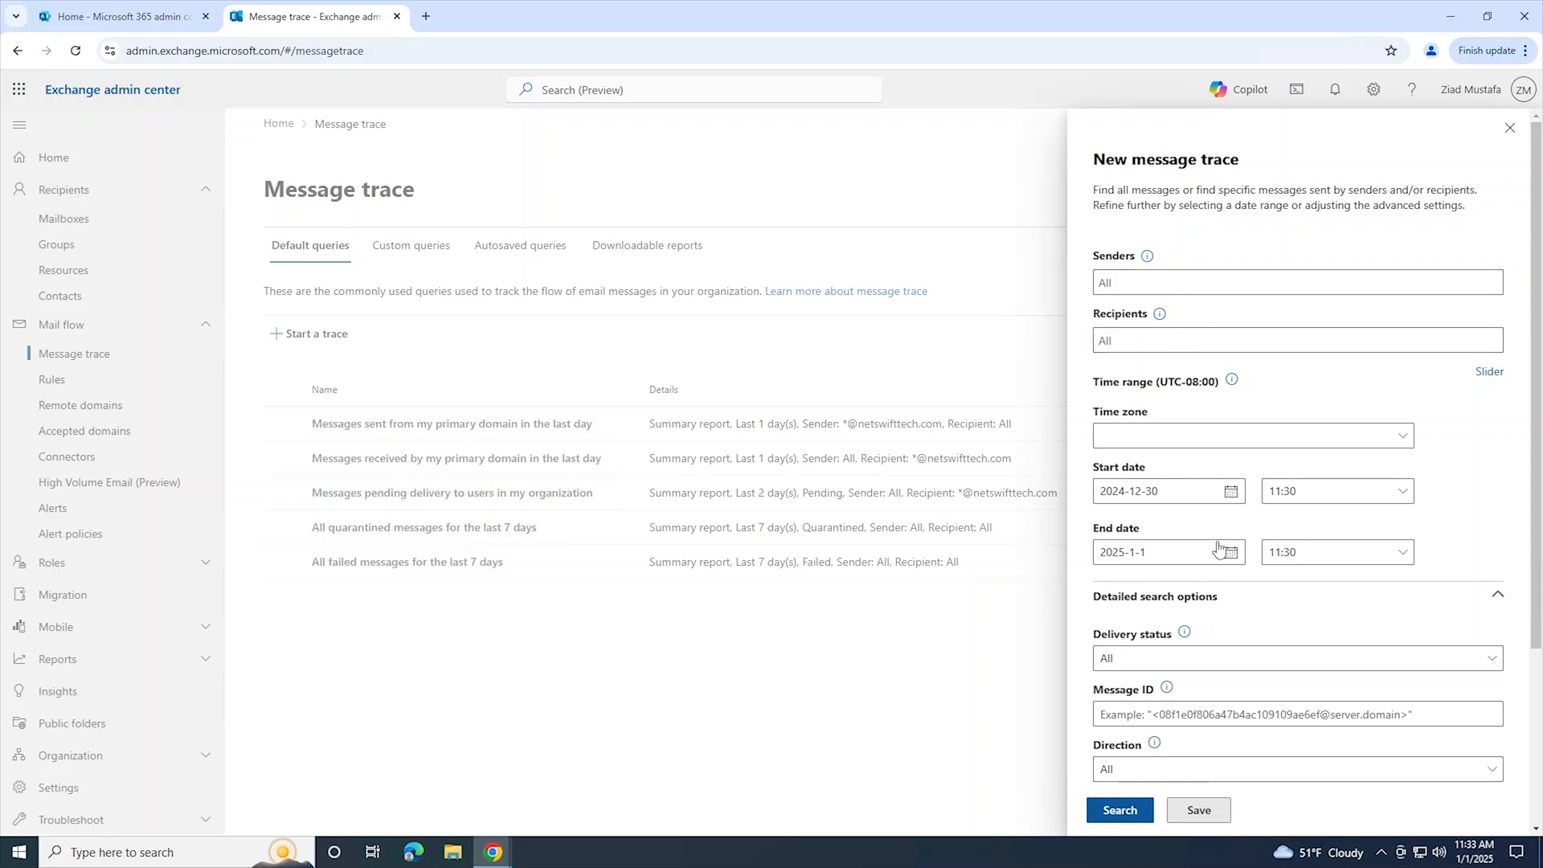
scroll(1214, 632, "down", 3)
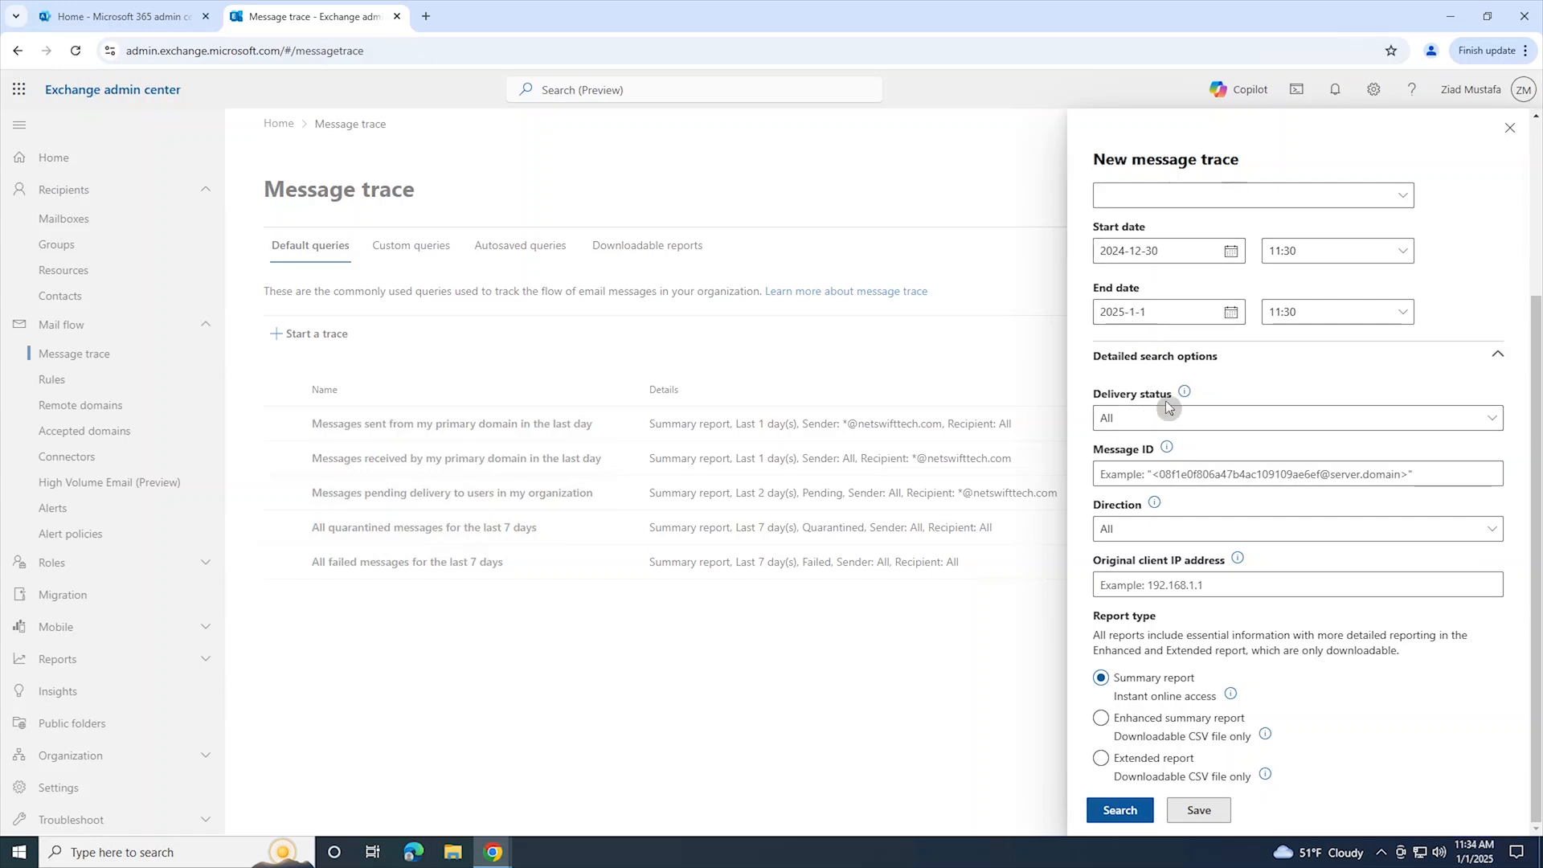
scroll(1171, 306, "up", 3)
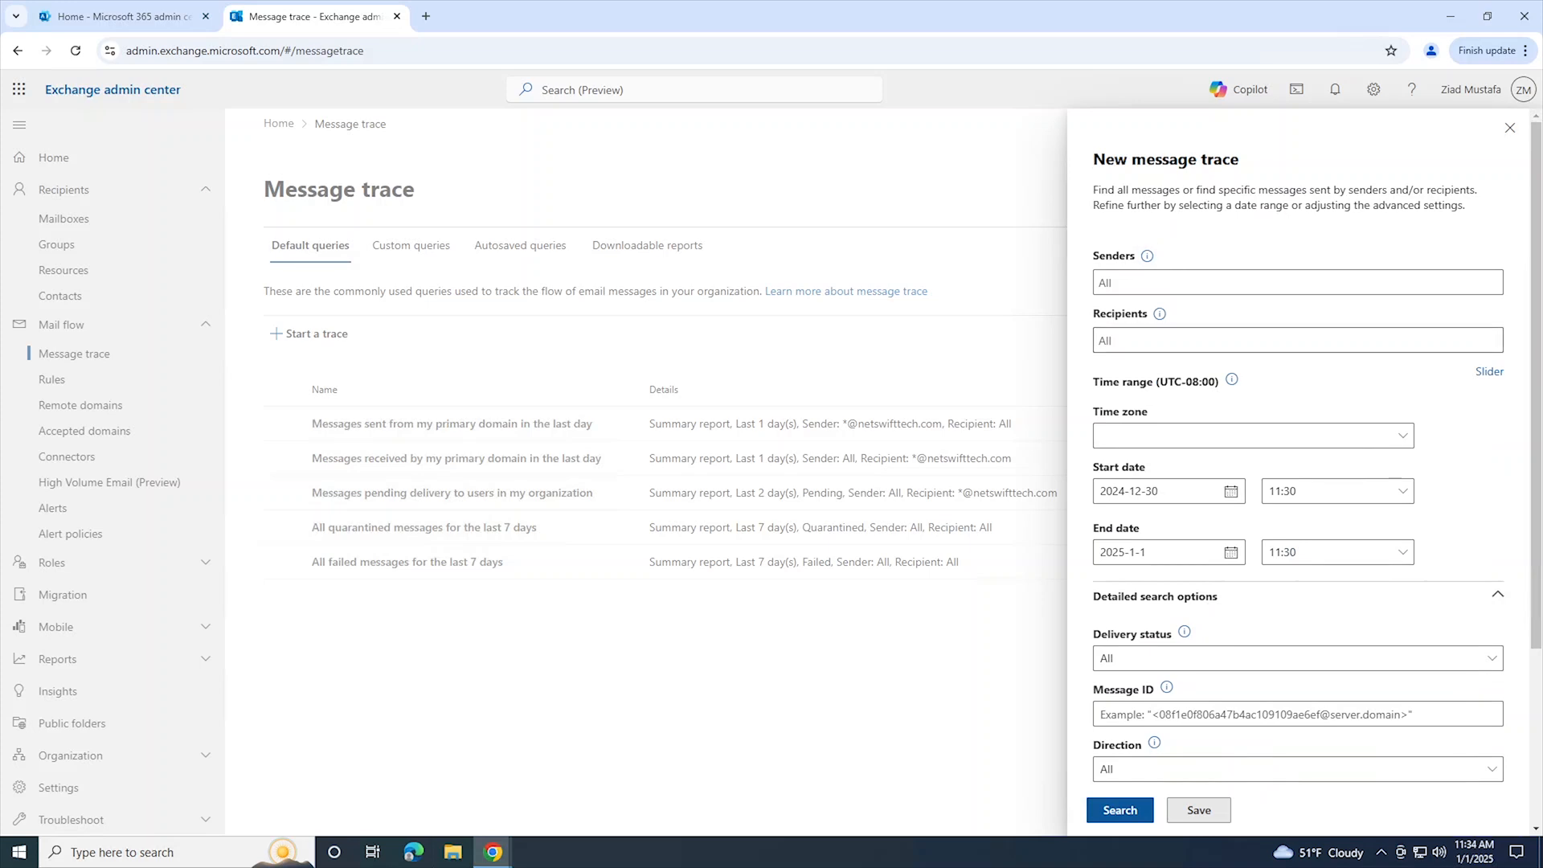
scroll(1190, 398, "down", 2)
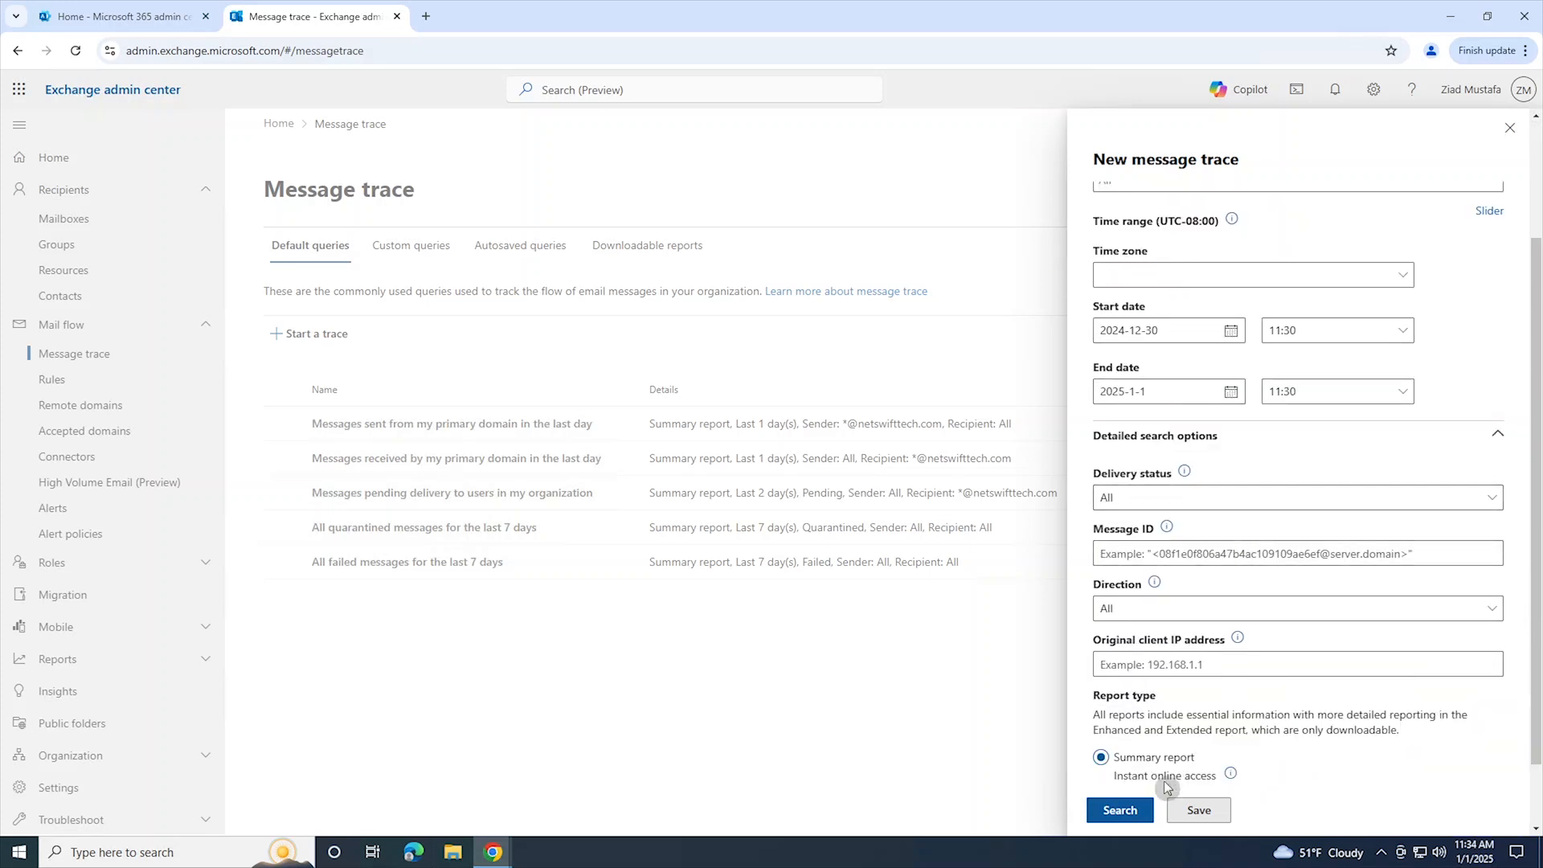
left_click(1117, 811)
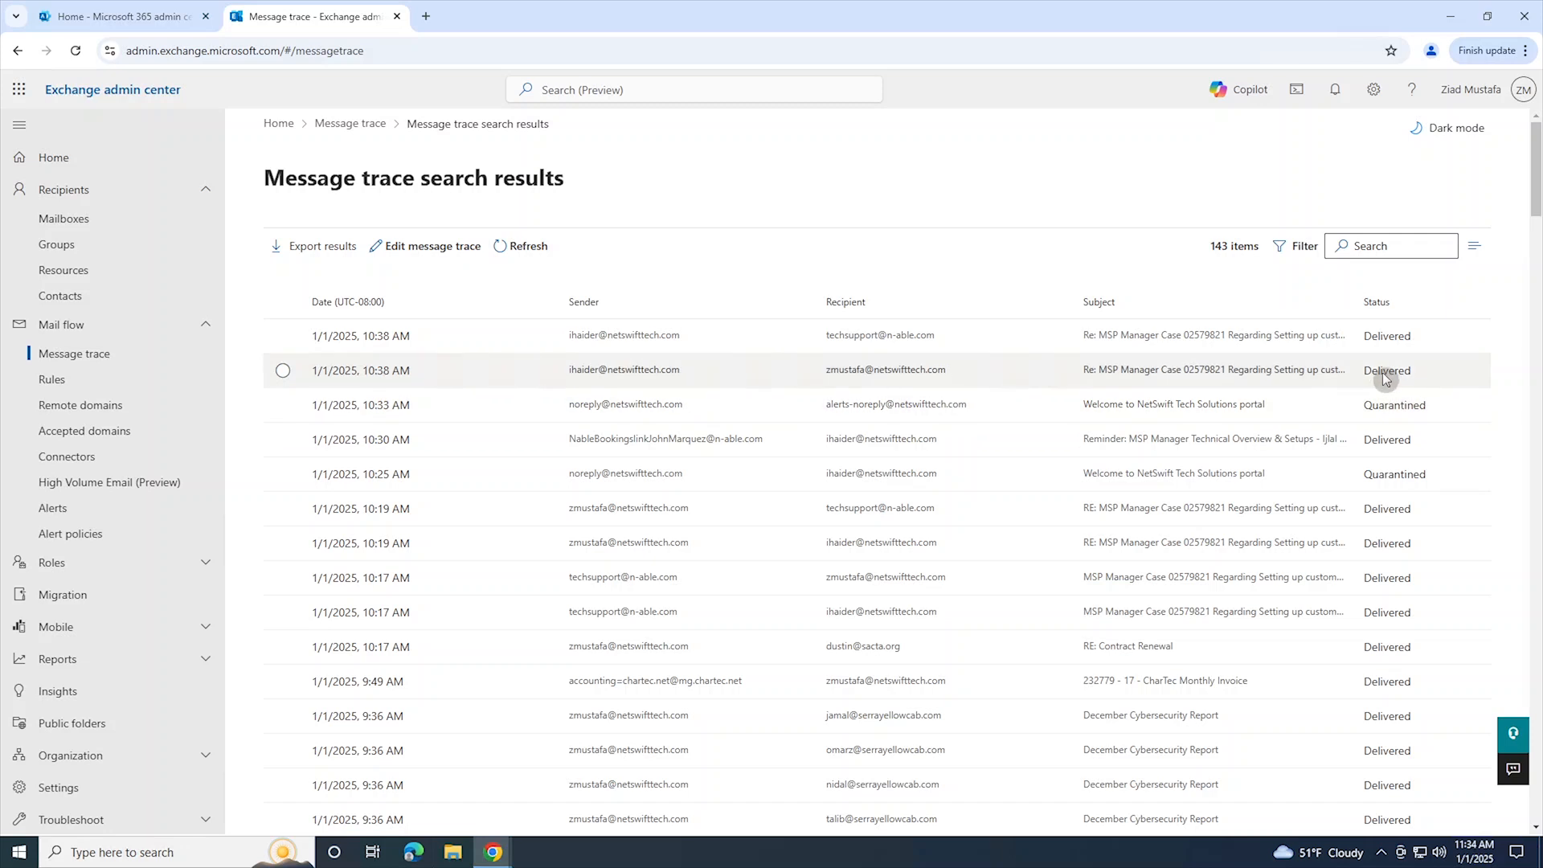
Step: Edit the message trace to set the delivery status to Failed, and run the search again
scroll(1395, 679, "down", 8)
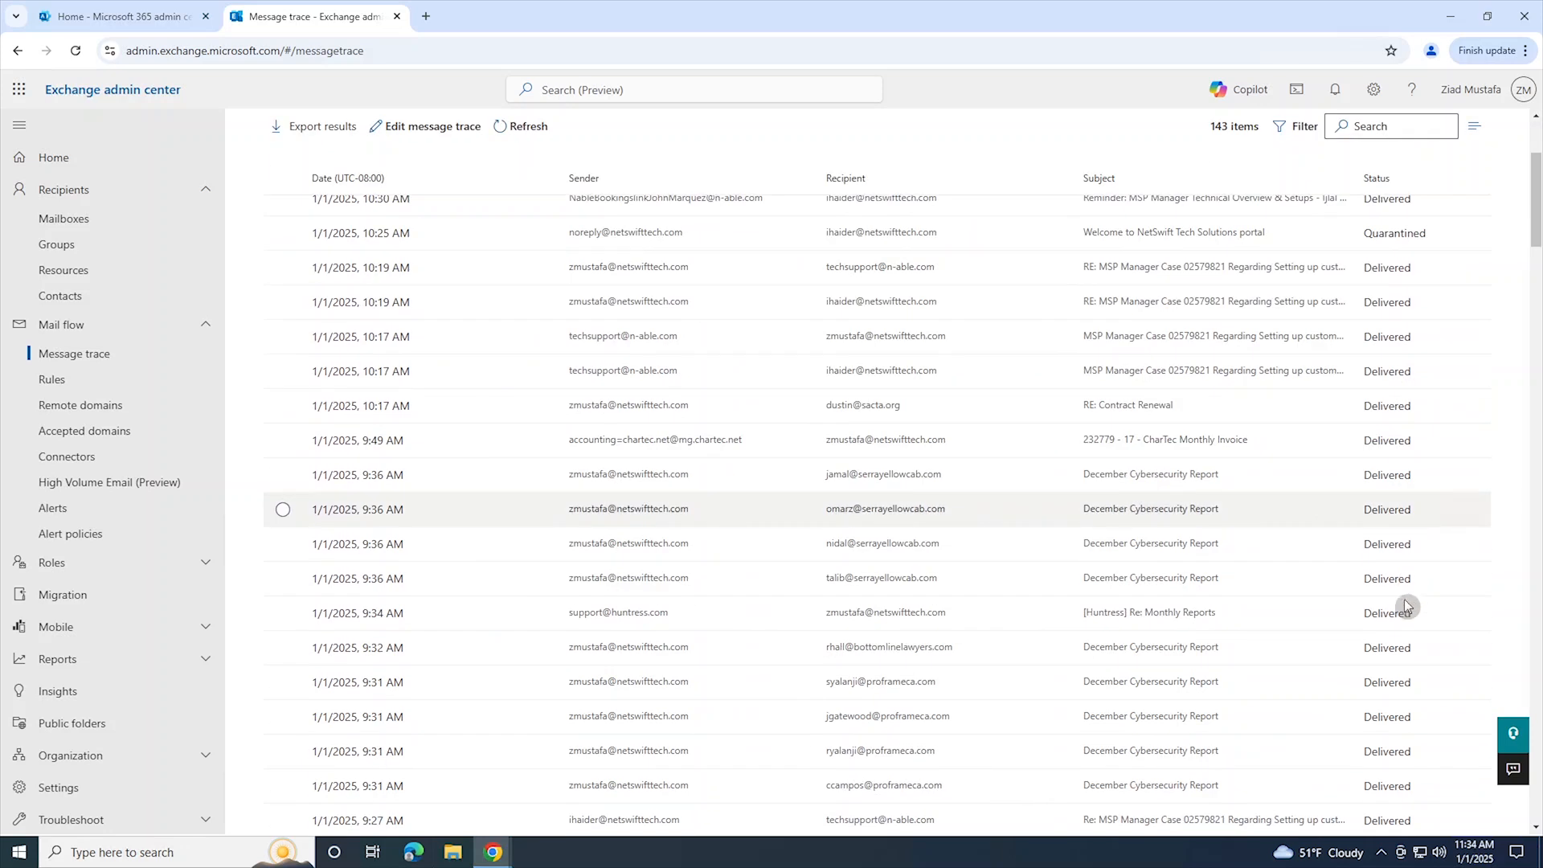
scroll(1396, 630, "down", 2)
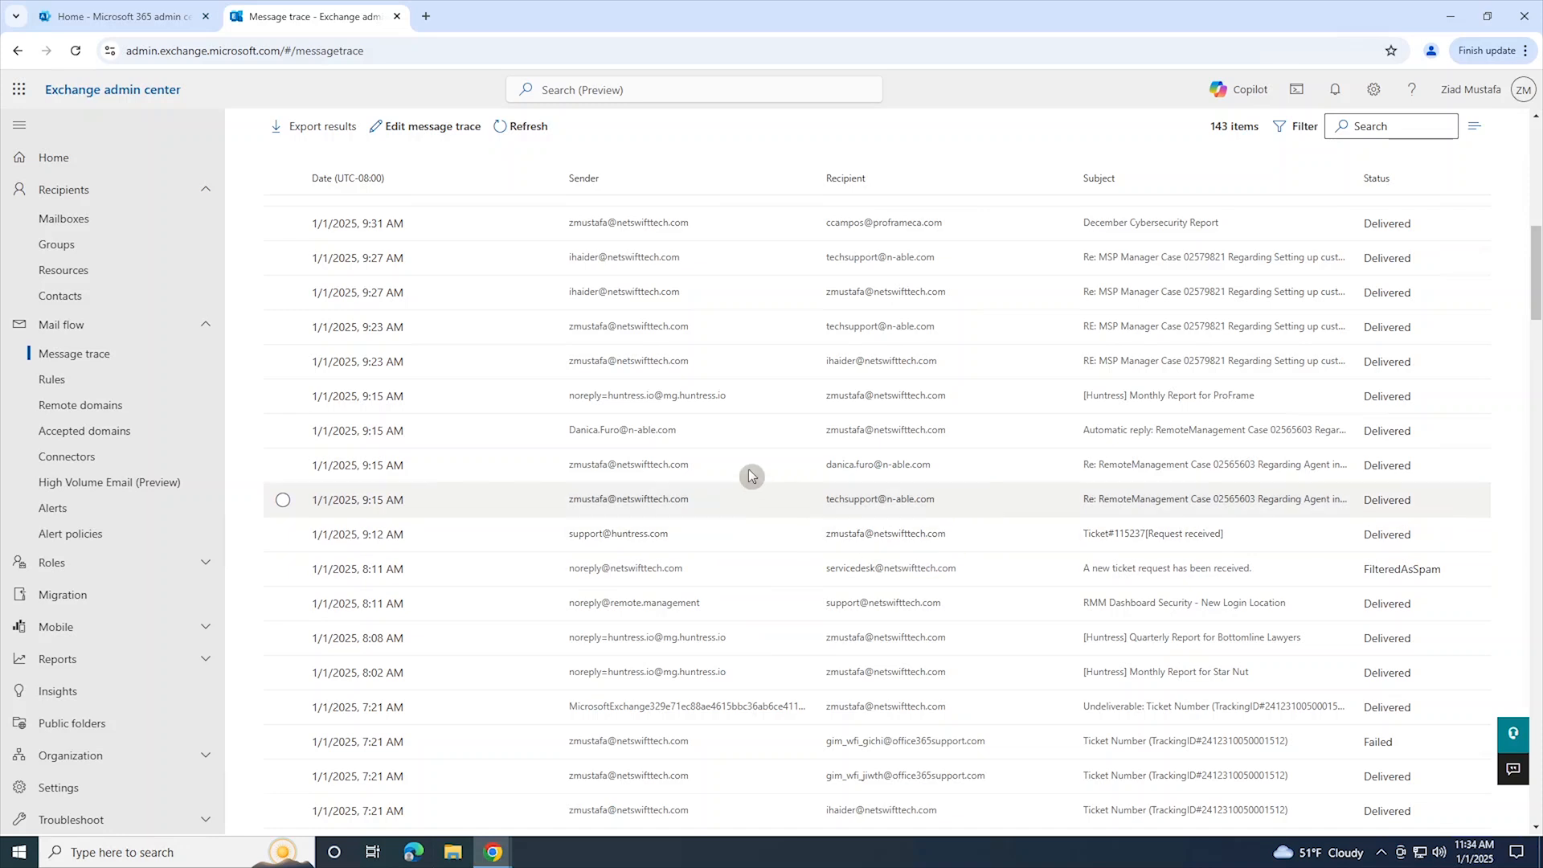
scroll(1330, 345, "up", 3)
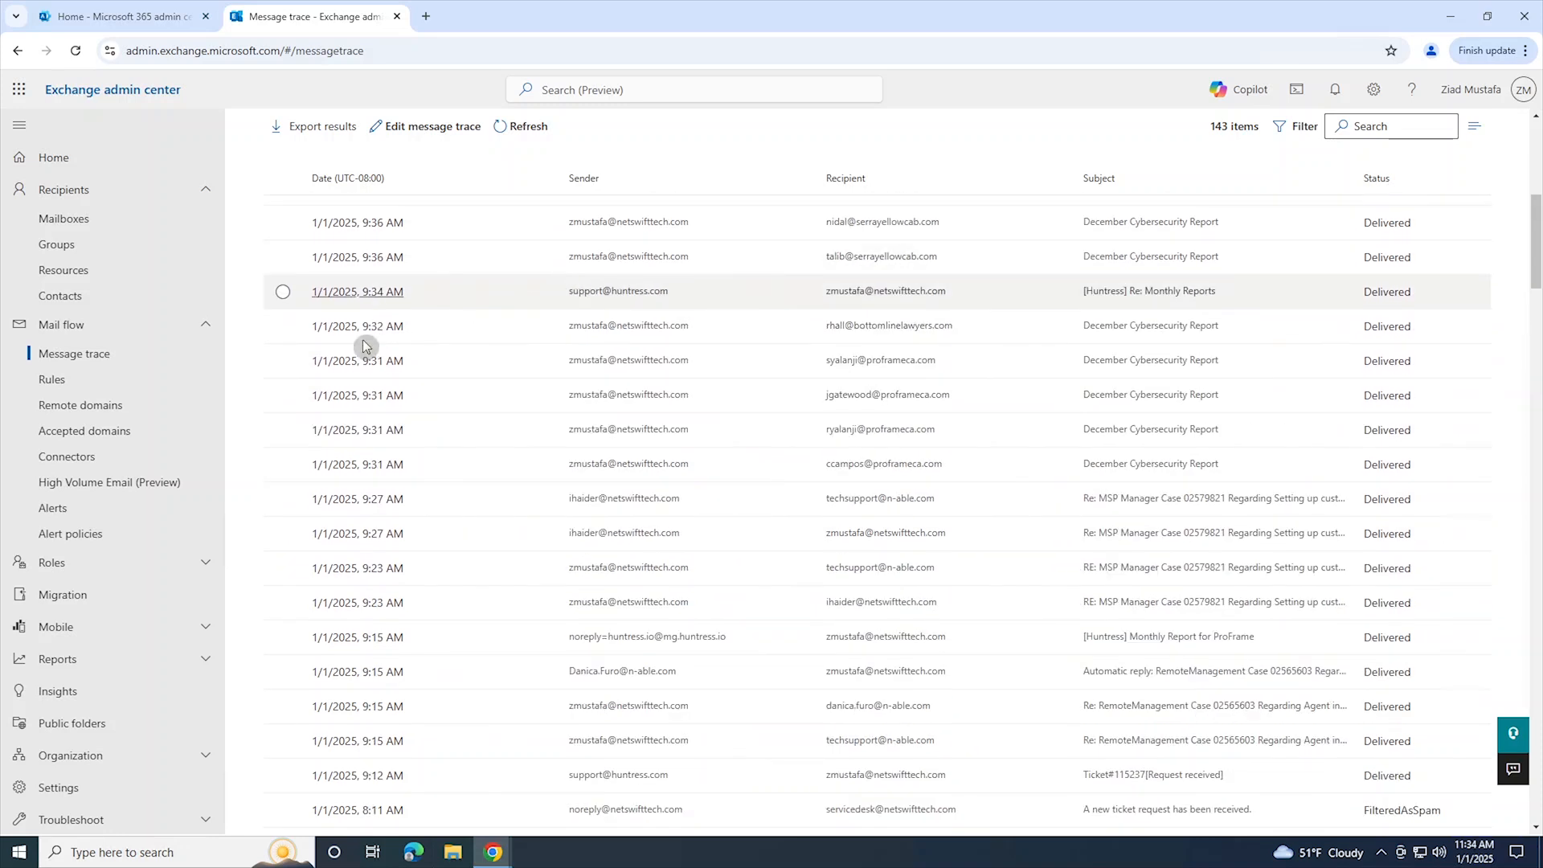
scroll(418, 229, "up", 3)
left_click(433, 127)
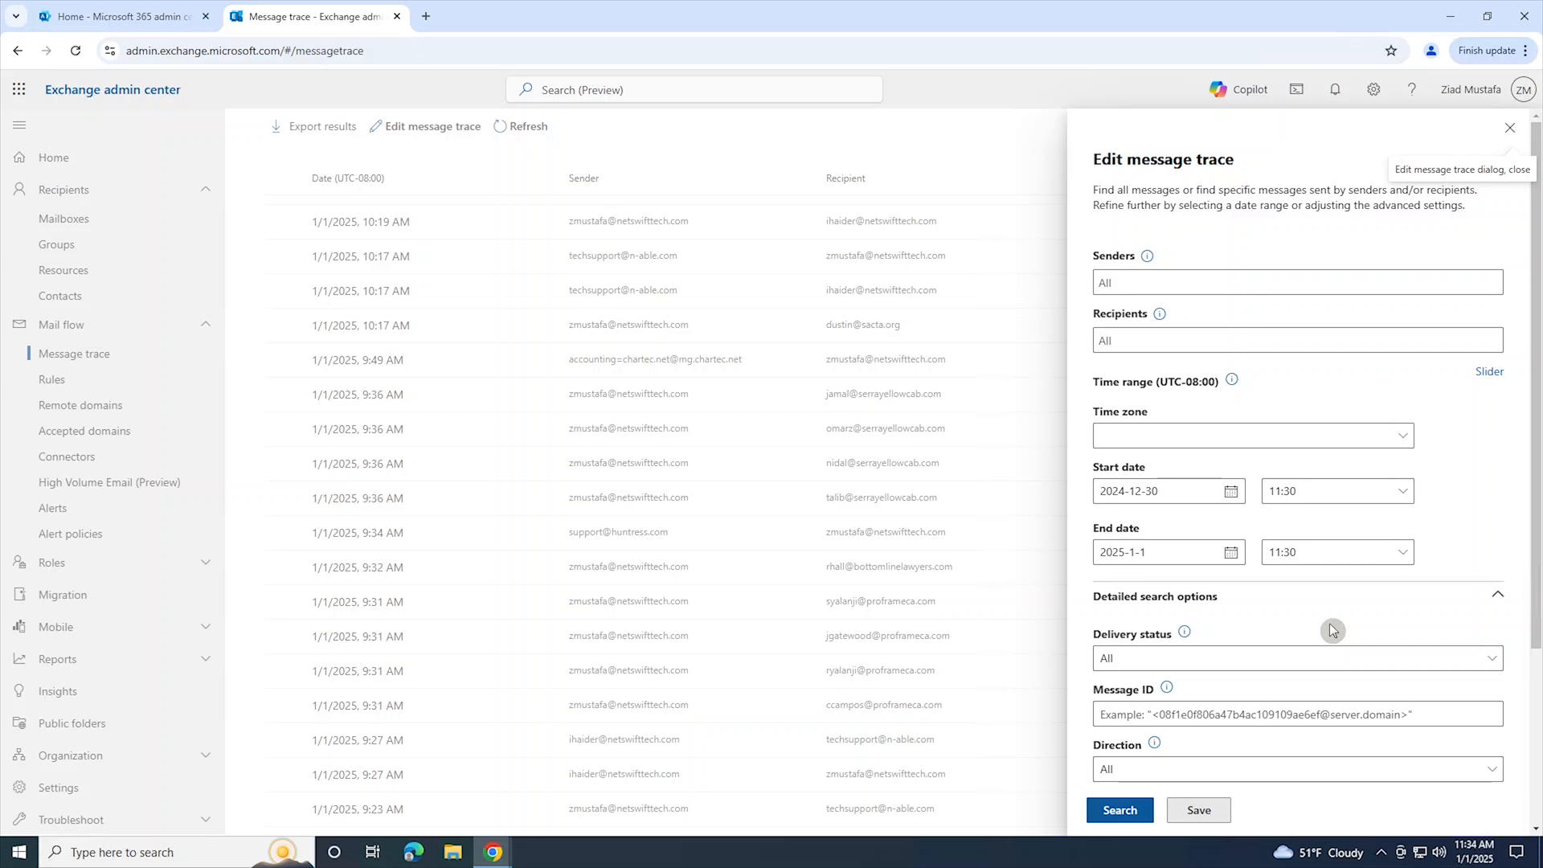
left_click(1176, 660)
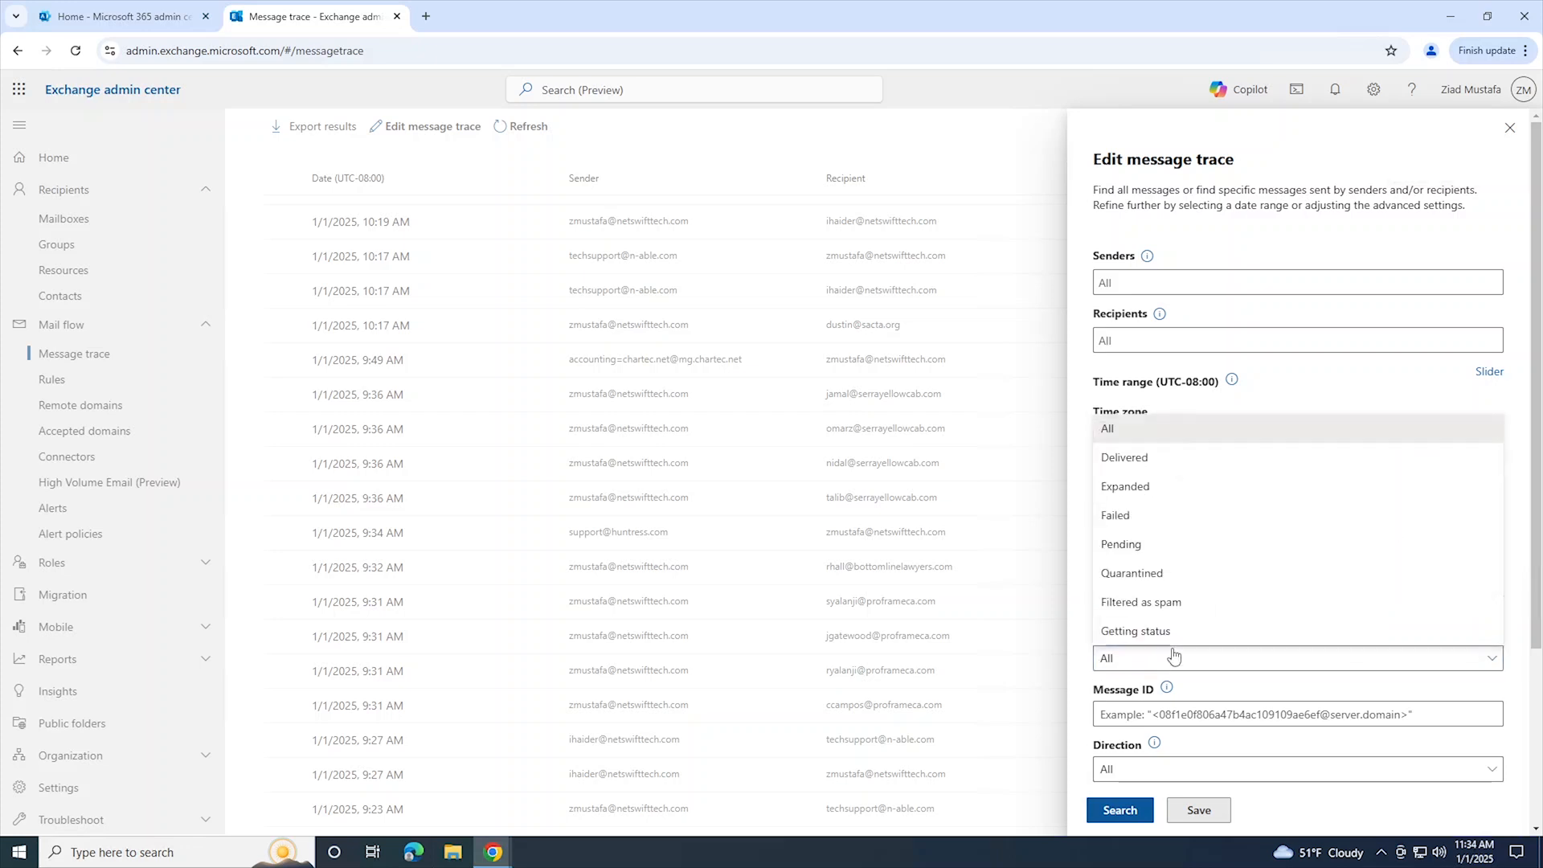
left_click(1156, 518)
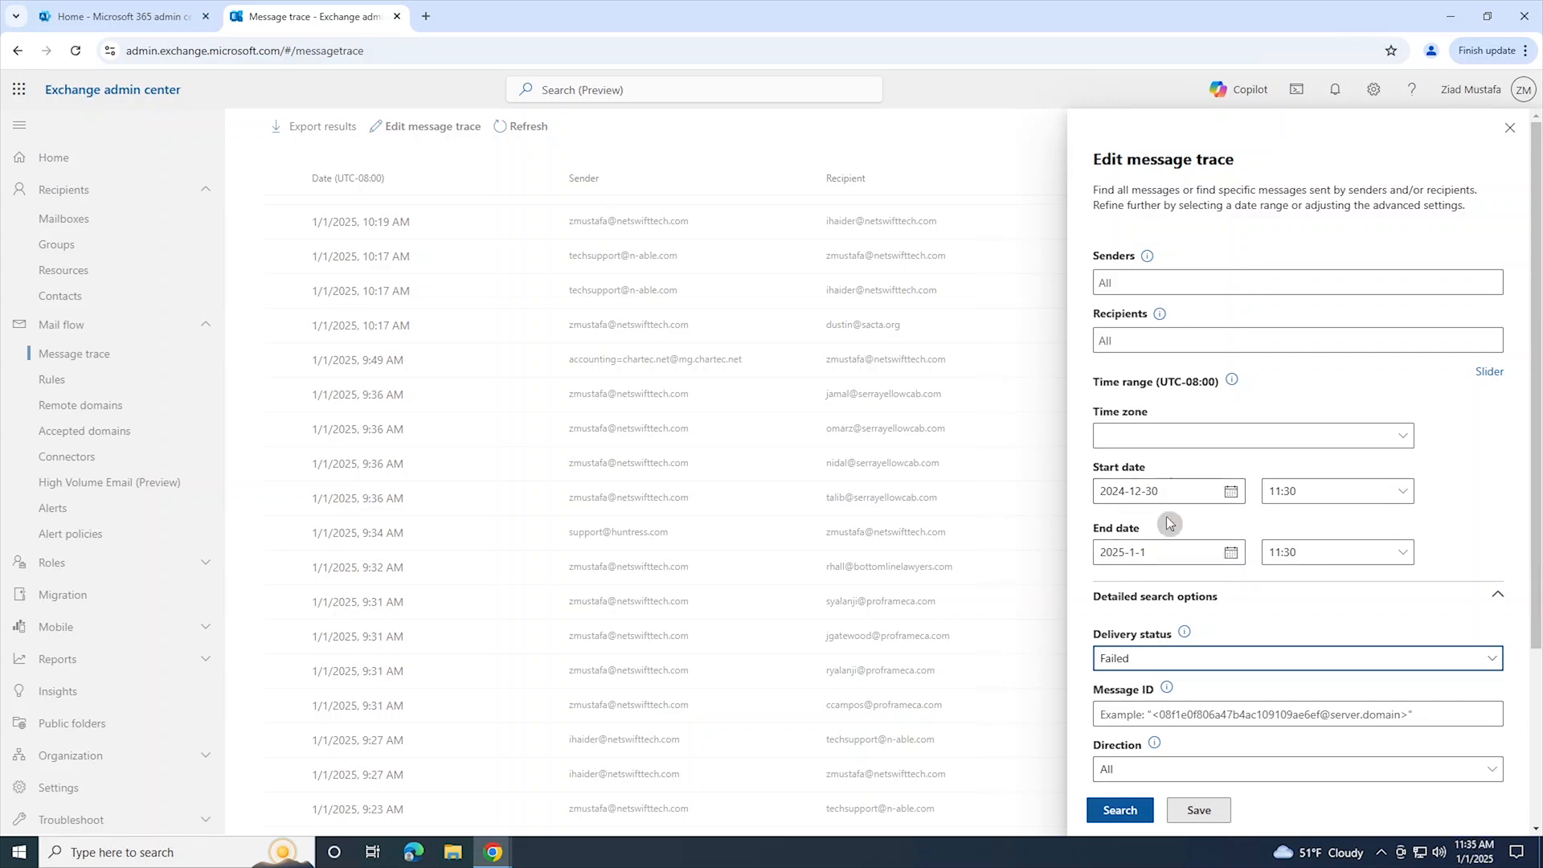
left_click(1129, 812)
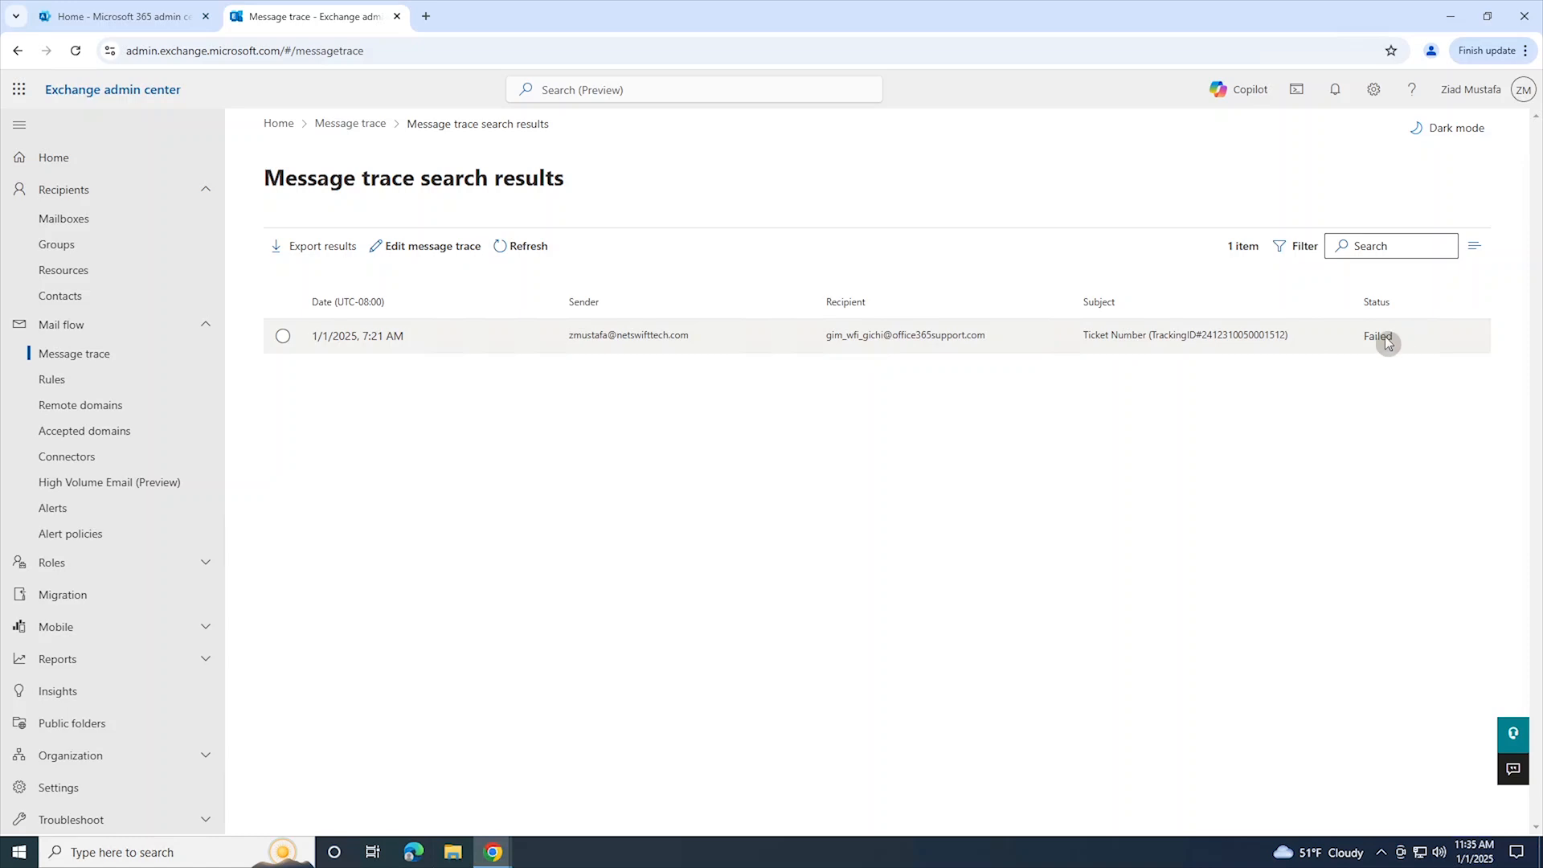
Step: Open the failed message's trace details and examine its status, message events, the Fail event's reason and the additional information
left_click(916, 336)
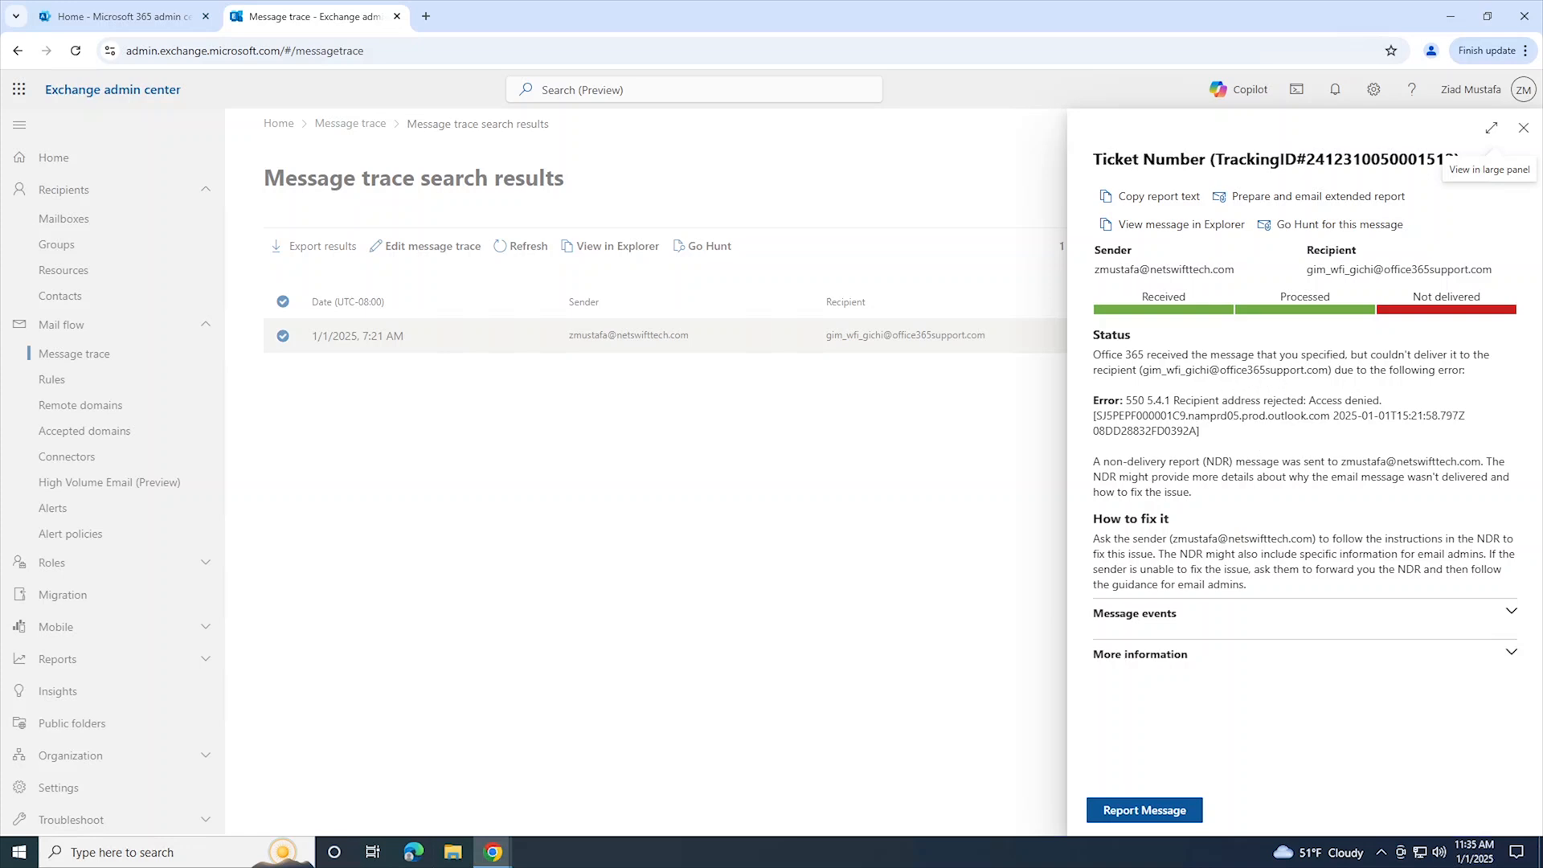
left_click(1511, 612)
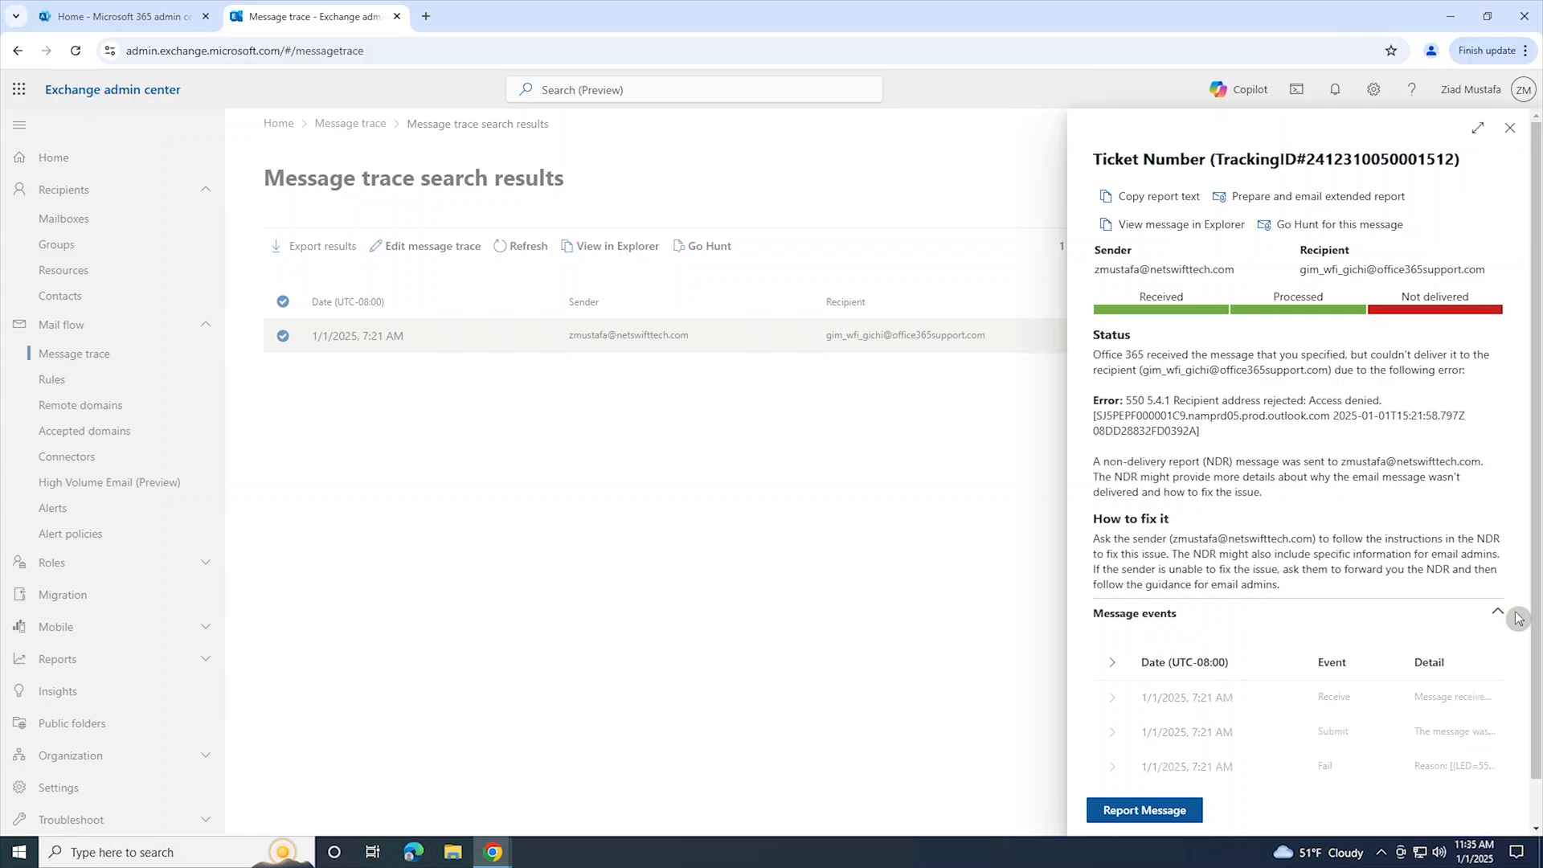
scroll(1349, 600, "down", 1)
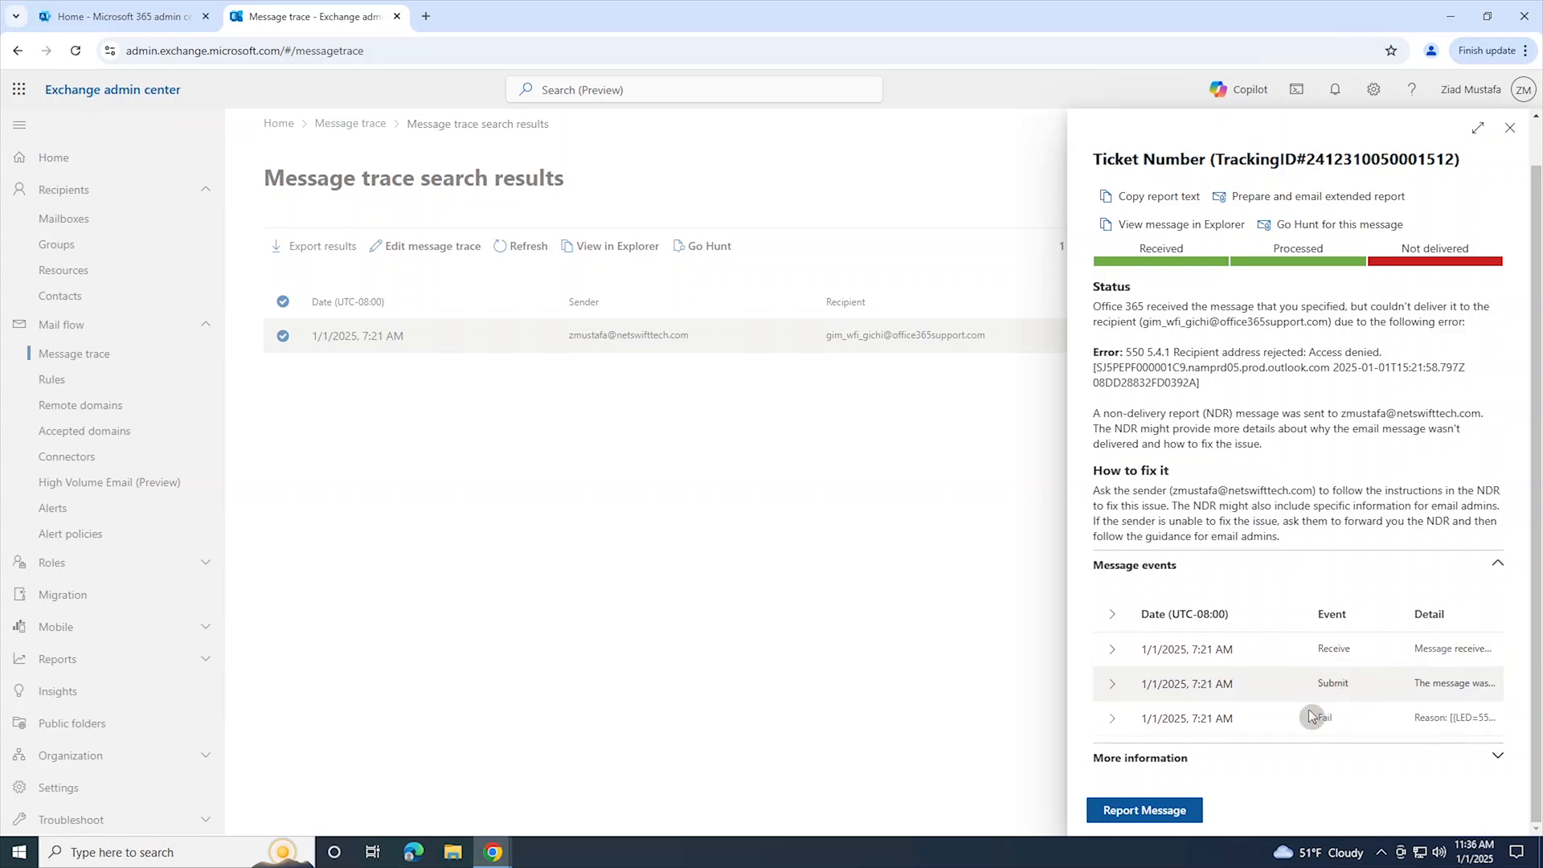
left_click(1114, 720)
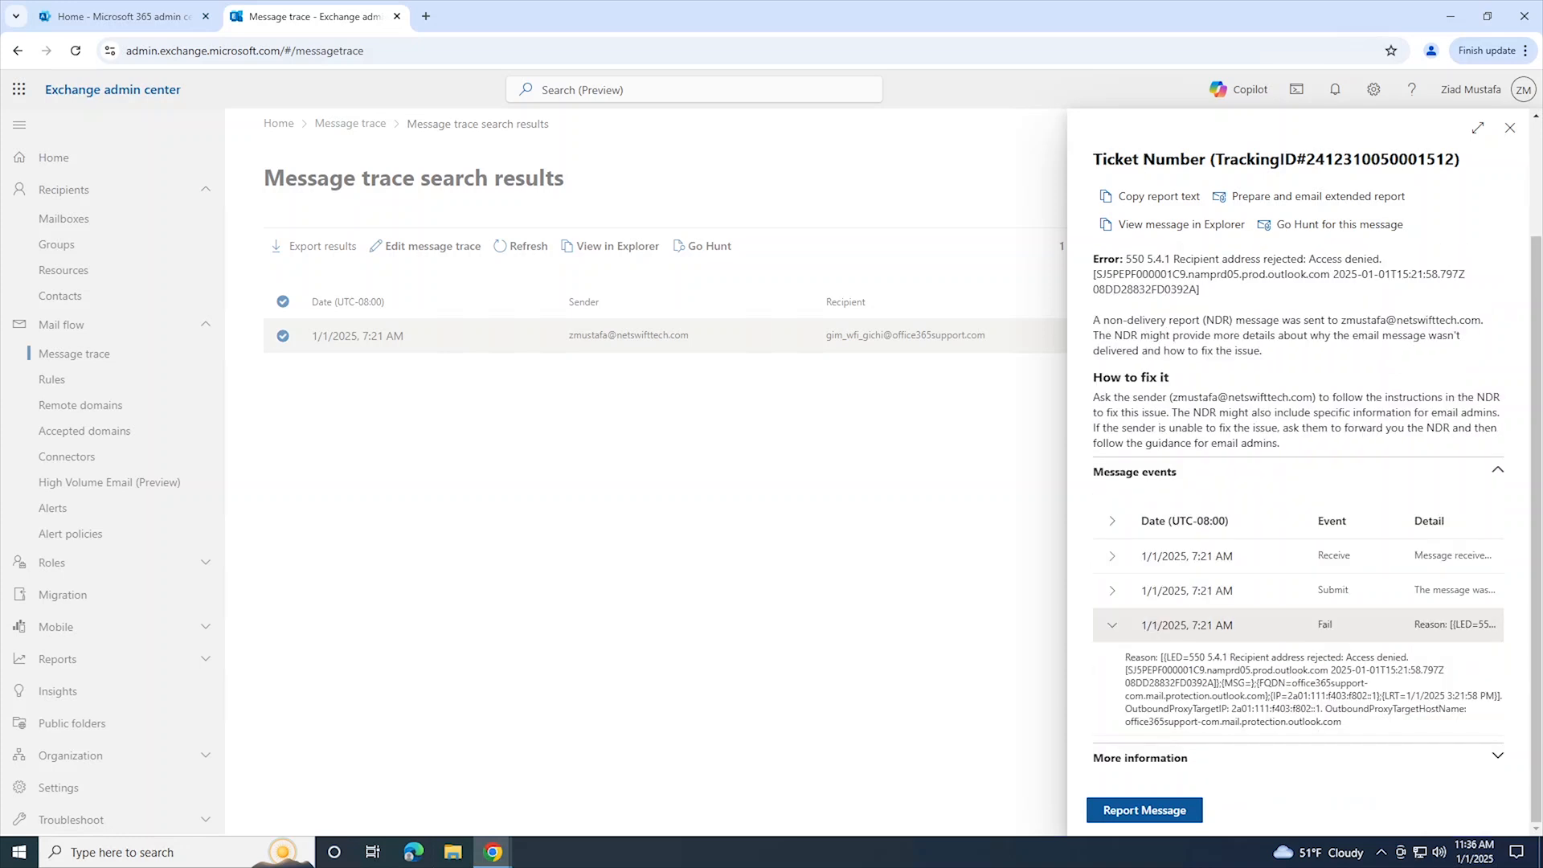
left_click(1500, 758)
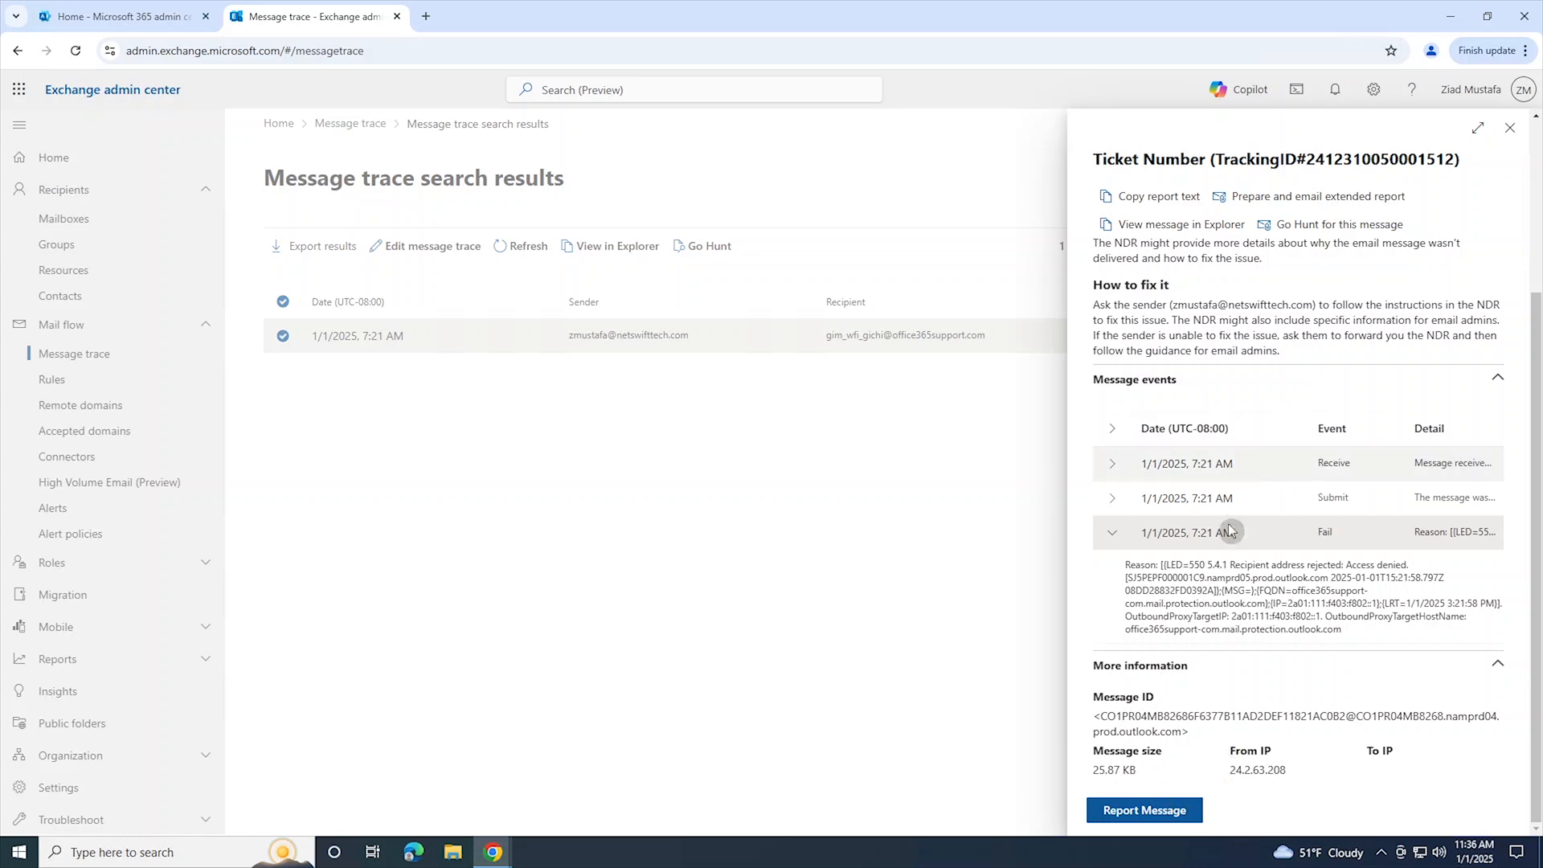
scroll(1208, 532, "up", 3)
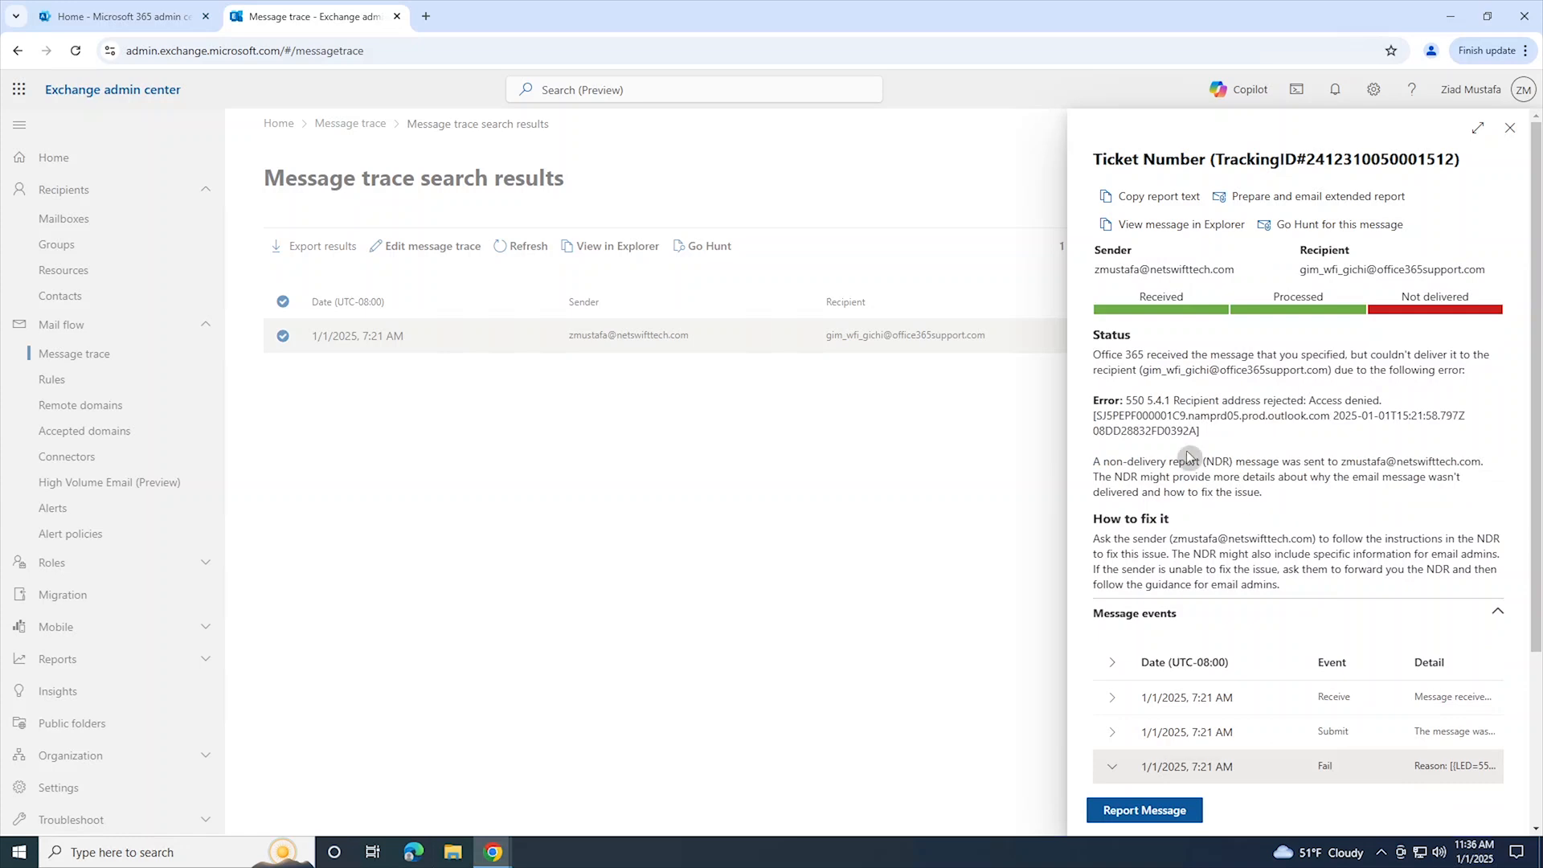
Step: Review the failed message's trace details once more and return to the message trace search results
left_click(1511, 125)
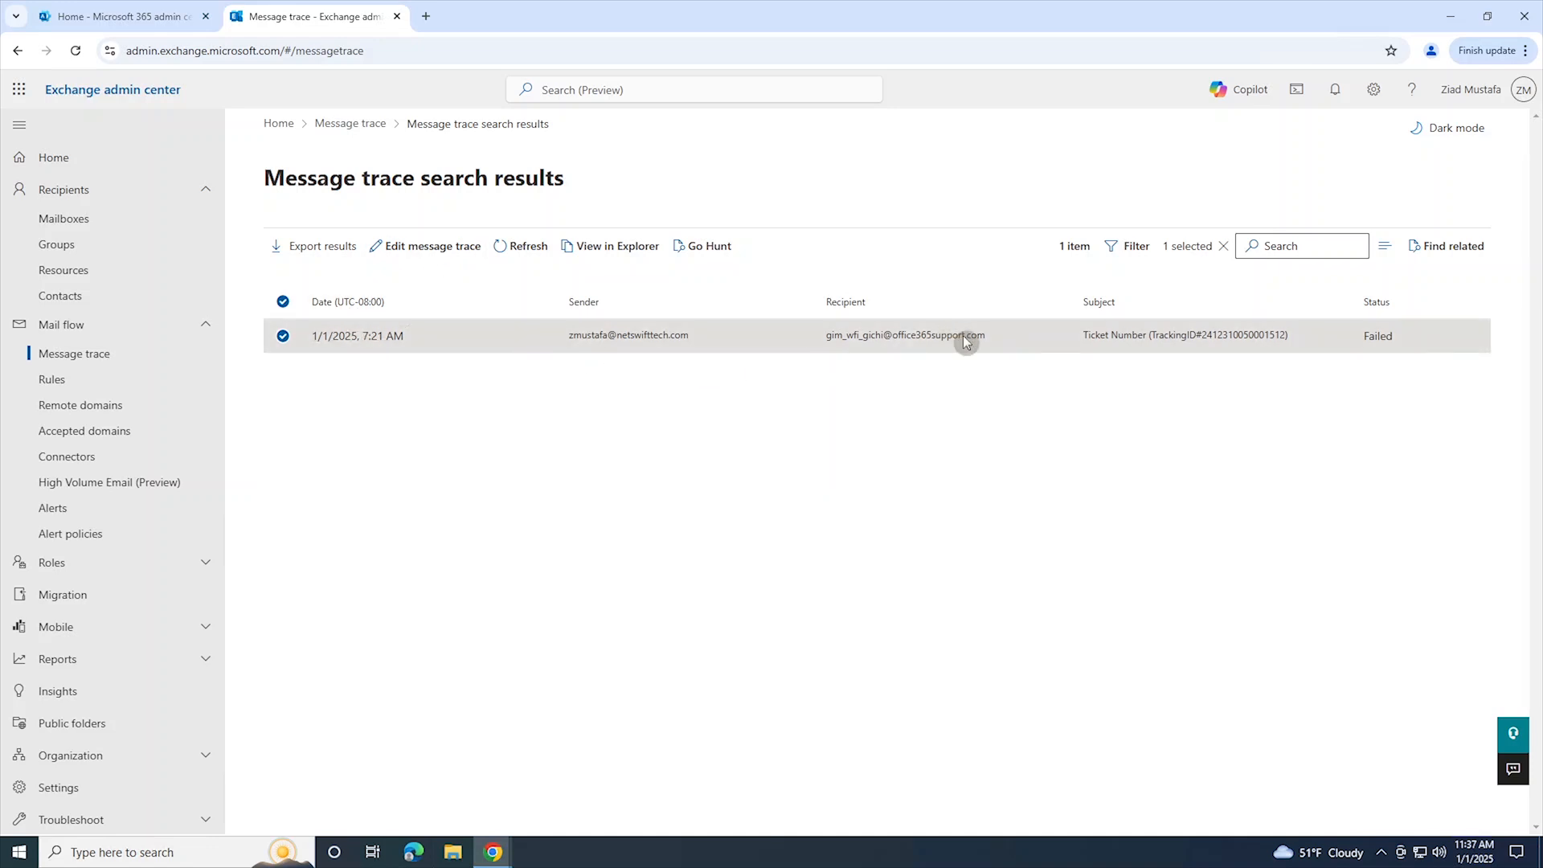
left_click(713, 344)
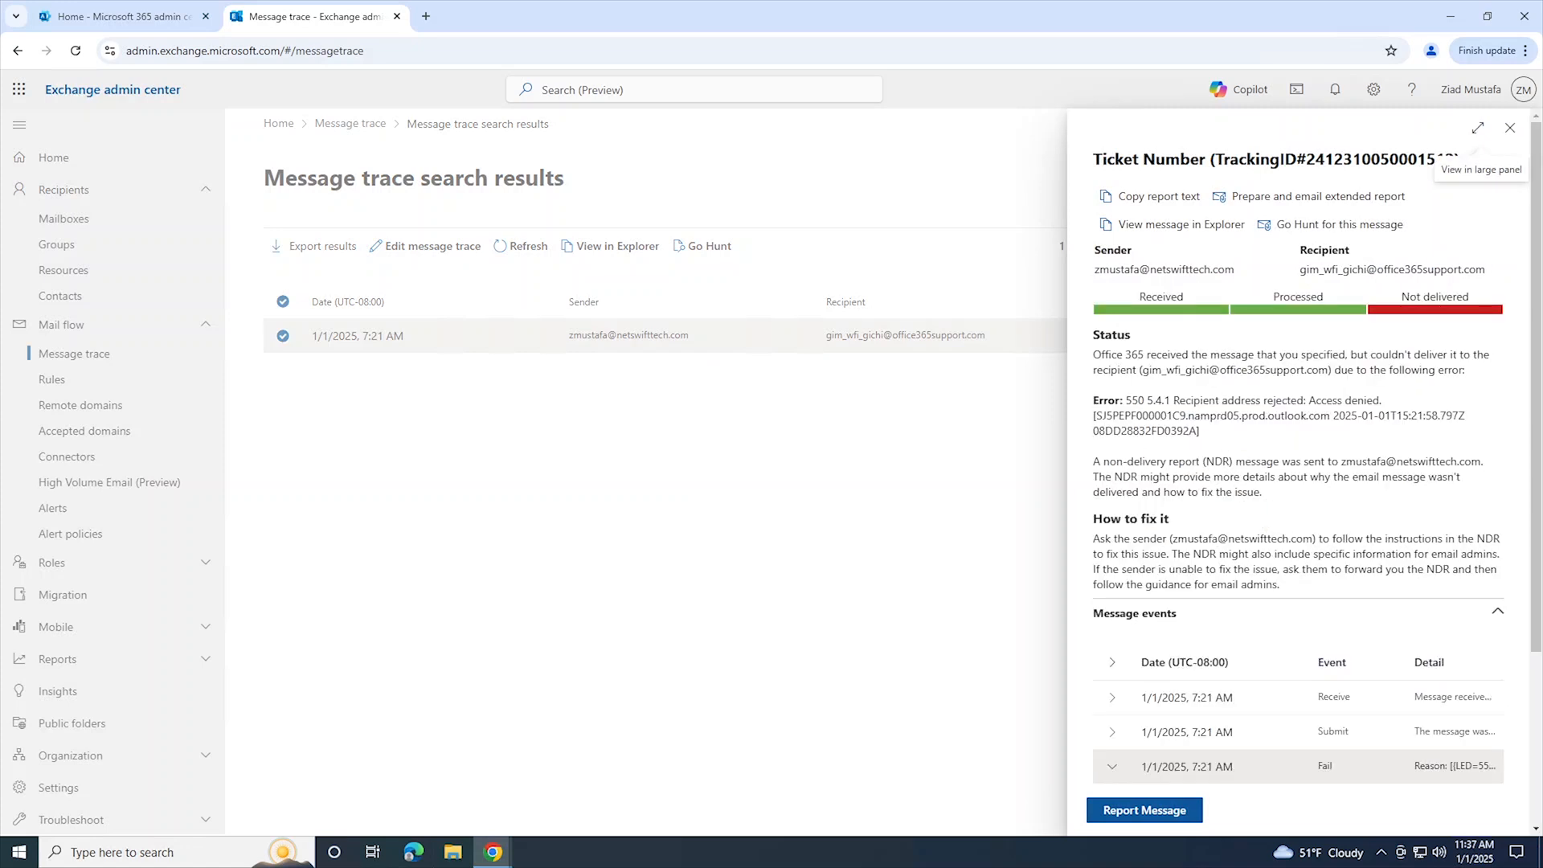
left_click(1510, 127)
Step: Edit the message trace to set the delivery status to Filtered as spam, and run the search again
left_click(426, 246)
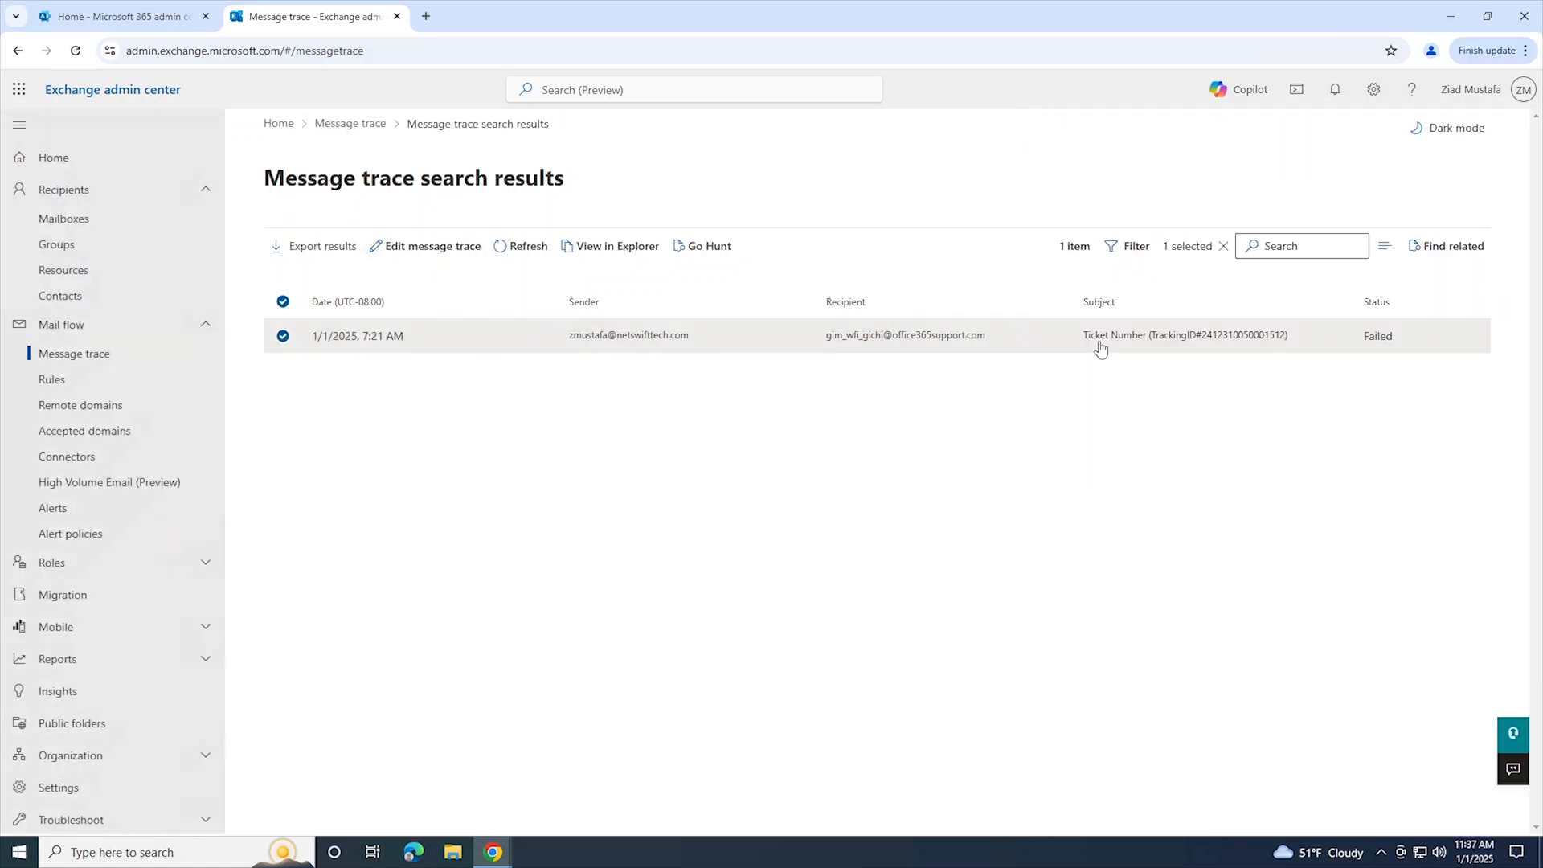
left_click(1184, 659)
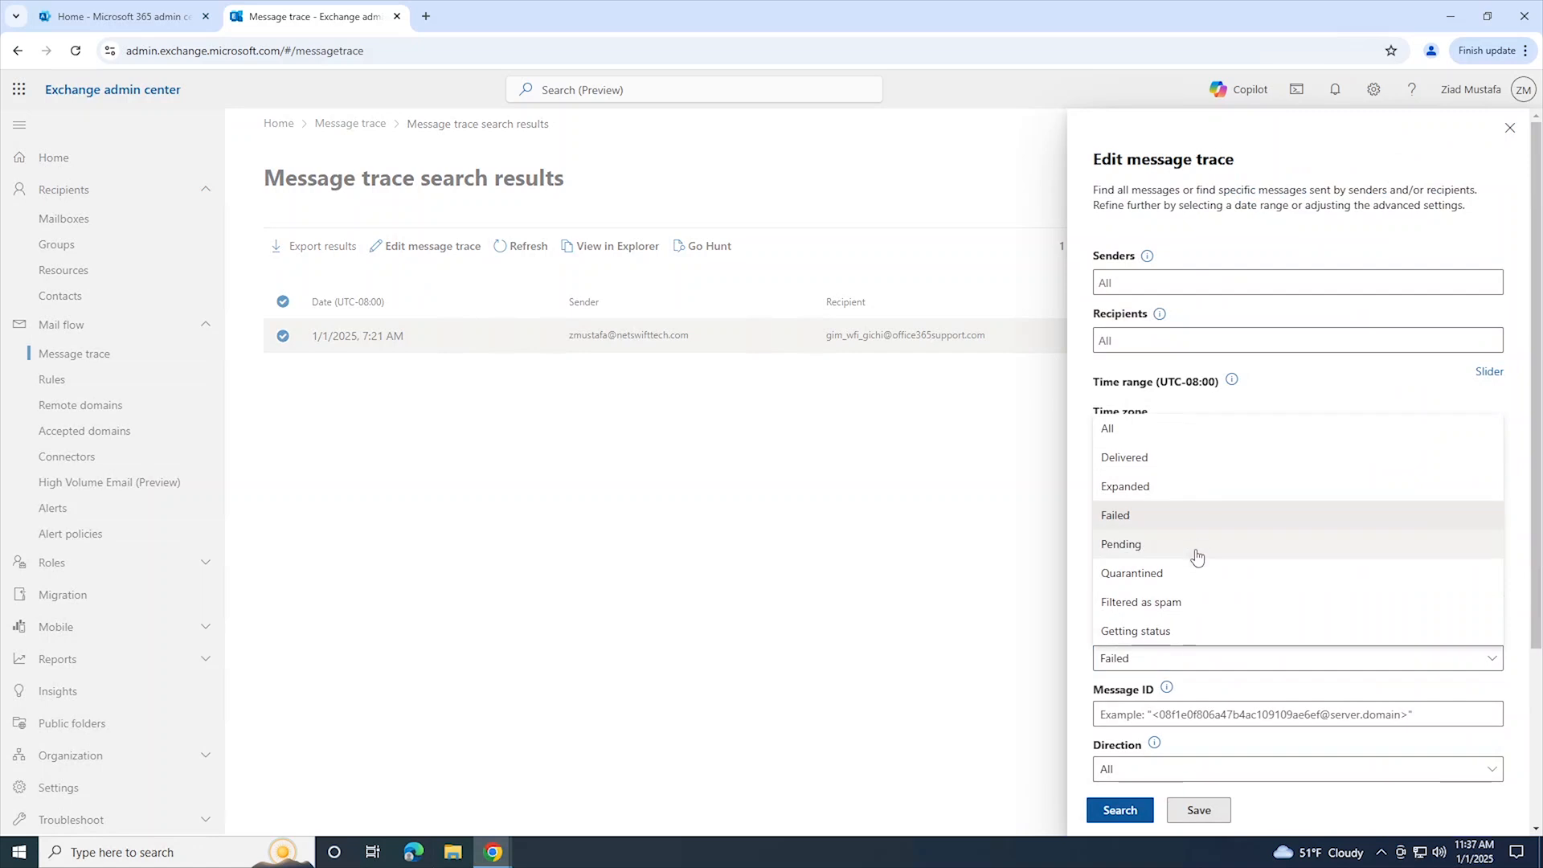
left_click(1180, 603)
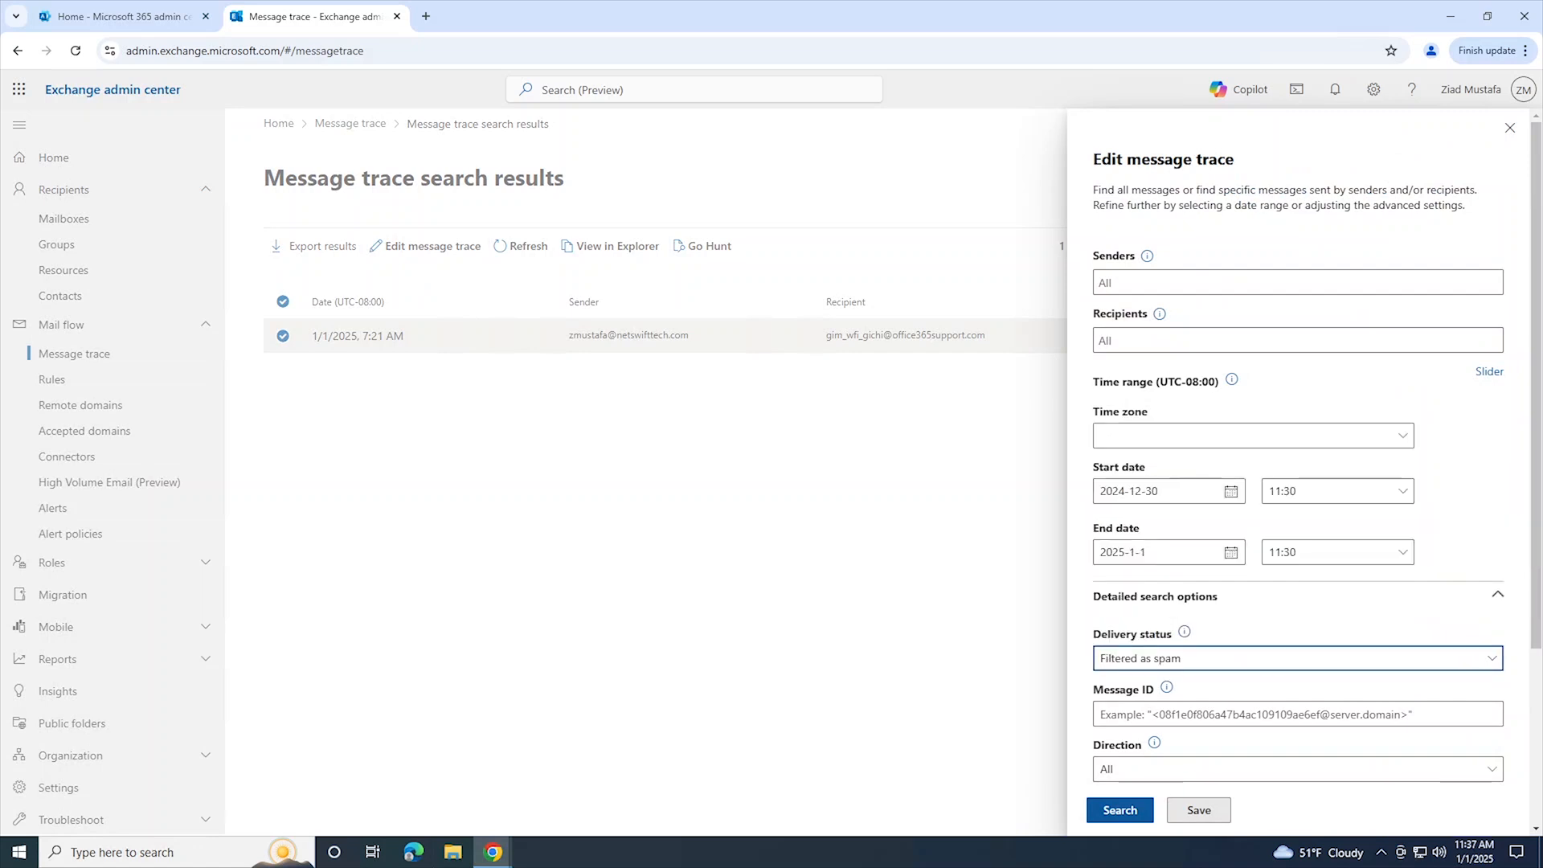
left_click(1122, 811)
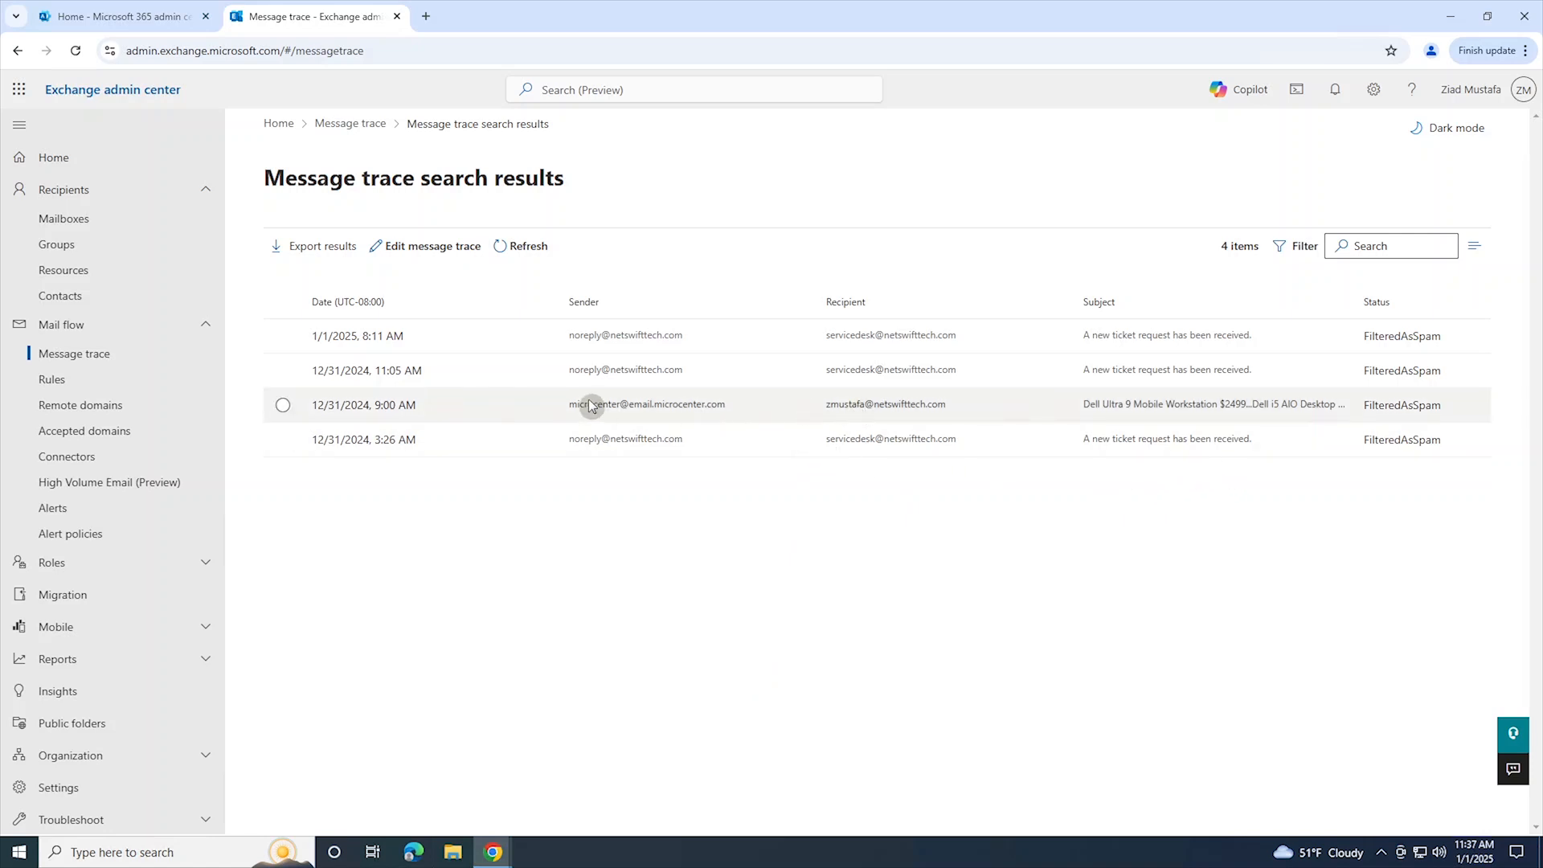
Step: Examine the status, Deliver event detail and additional information of the 12/31/2024, 9:00 AM Dell Ultra 9 Mobile Workstation message, and close its details
left_click(907, 405)
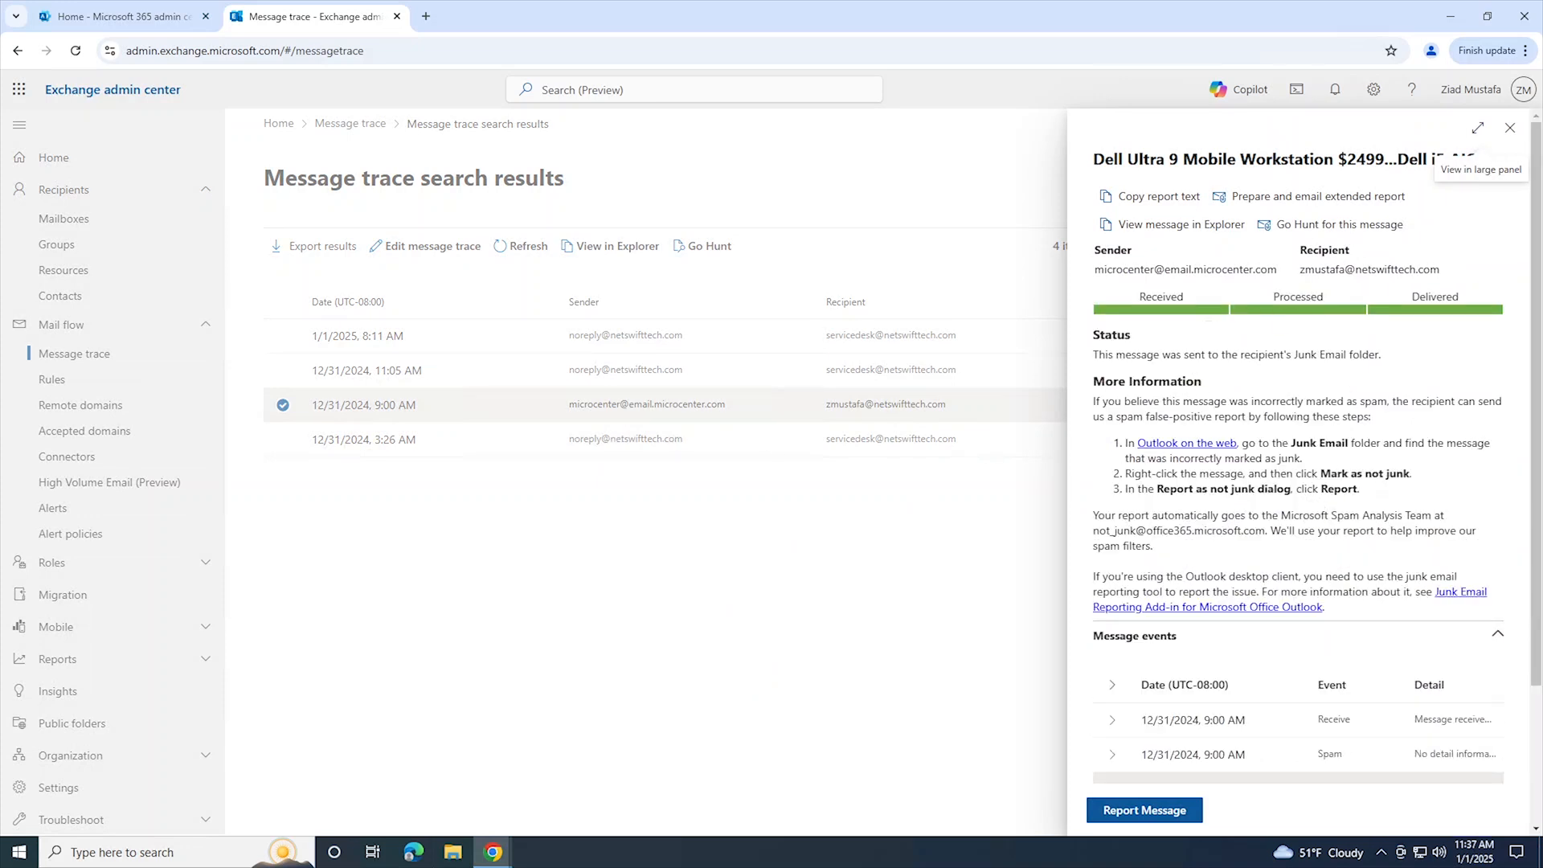
scroll(1281, 441, "down", 1)
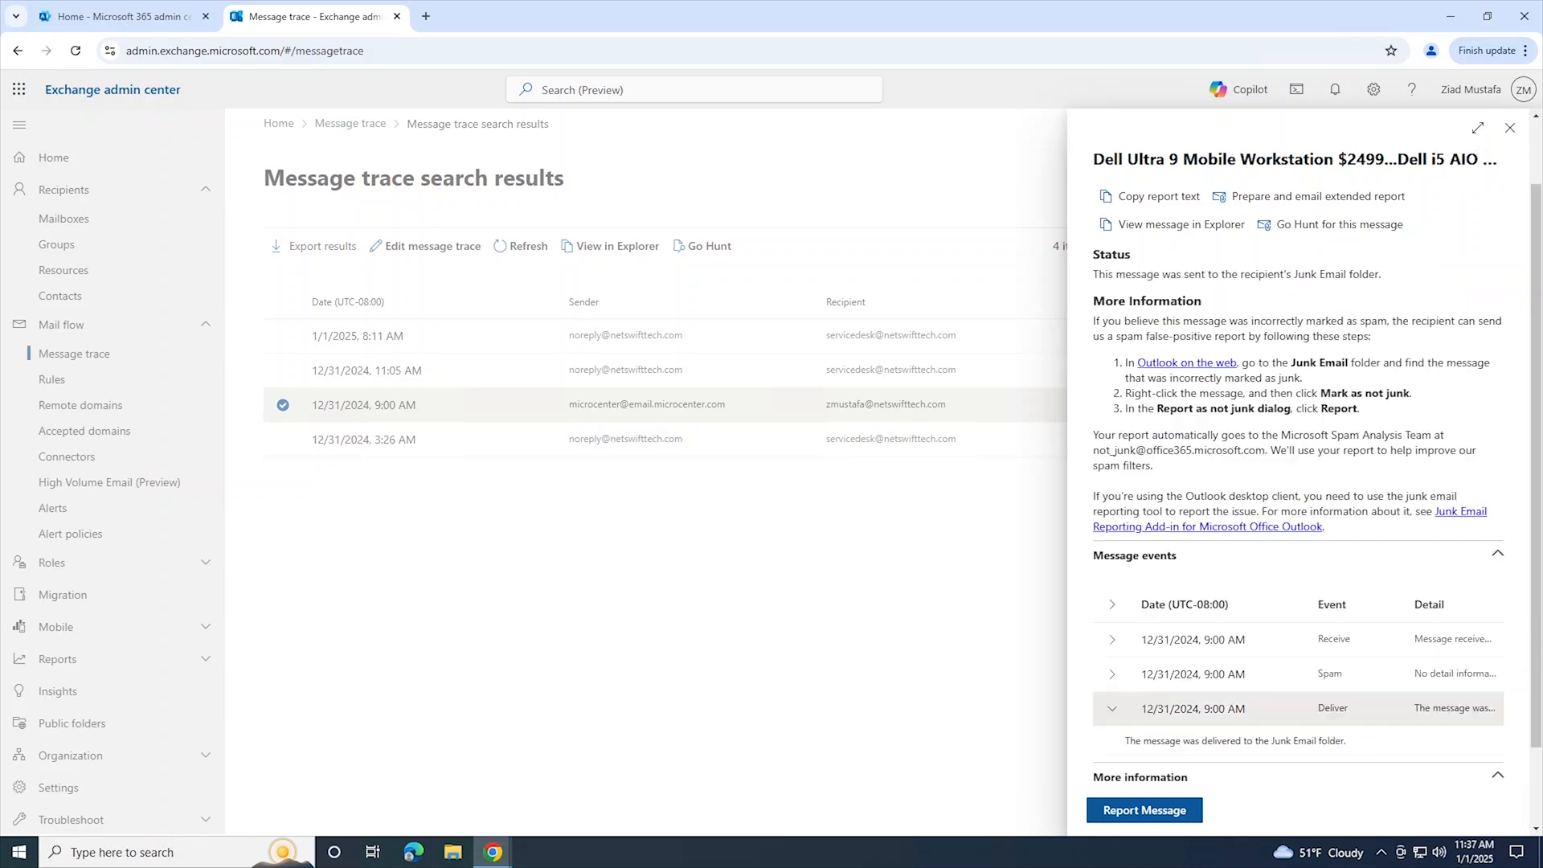
scroll(1267, 499, "down", 1)
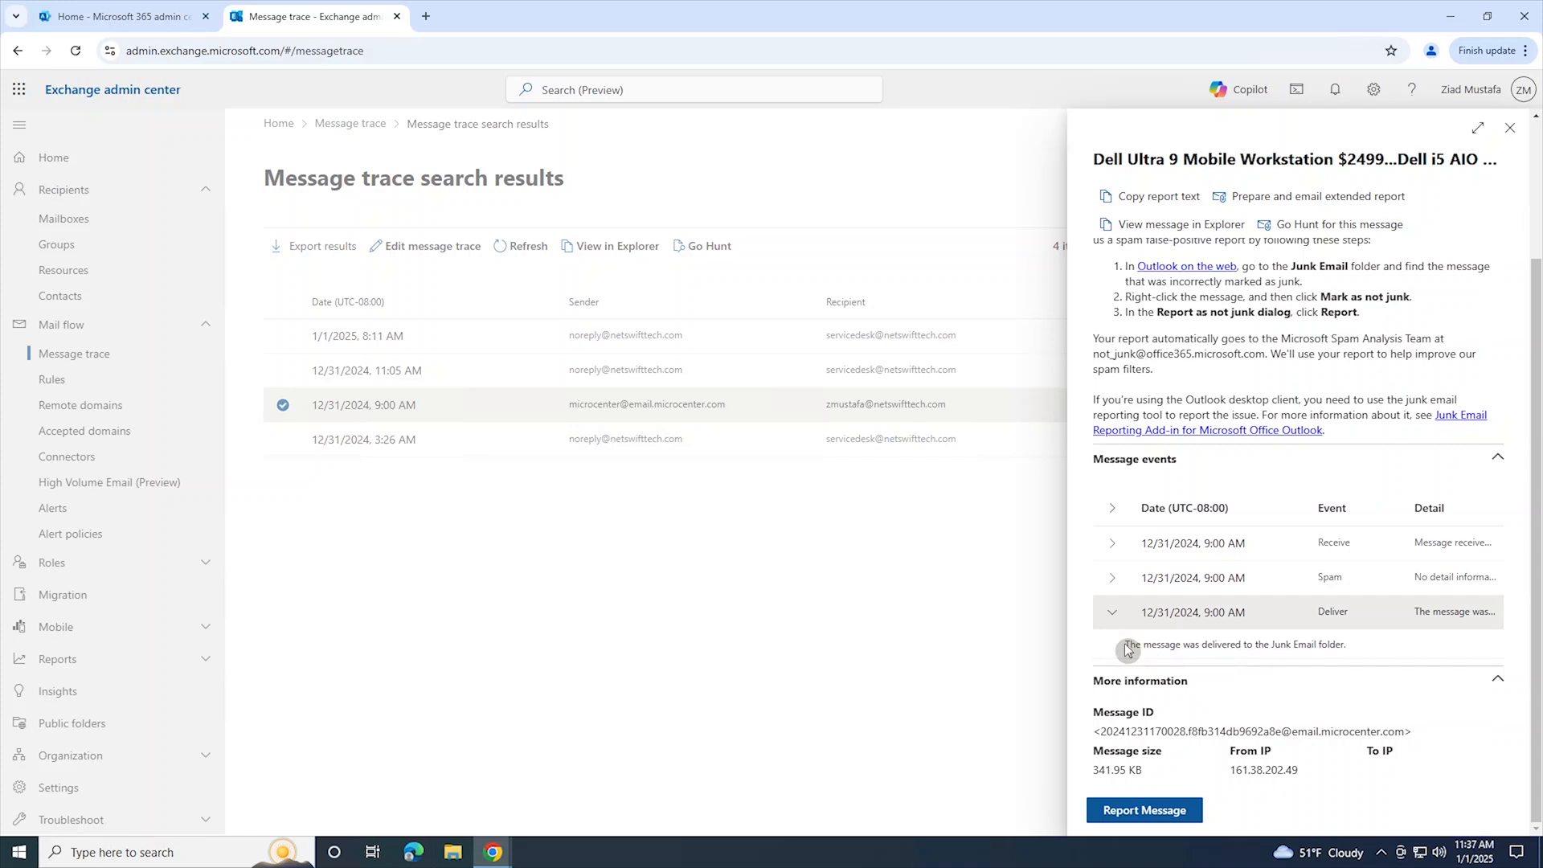
left_click_drag(1124, 644, 1336, 644)
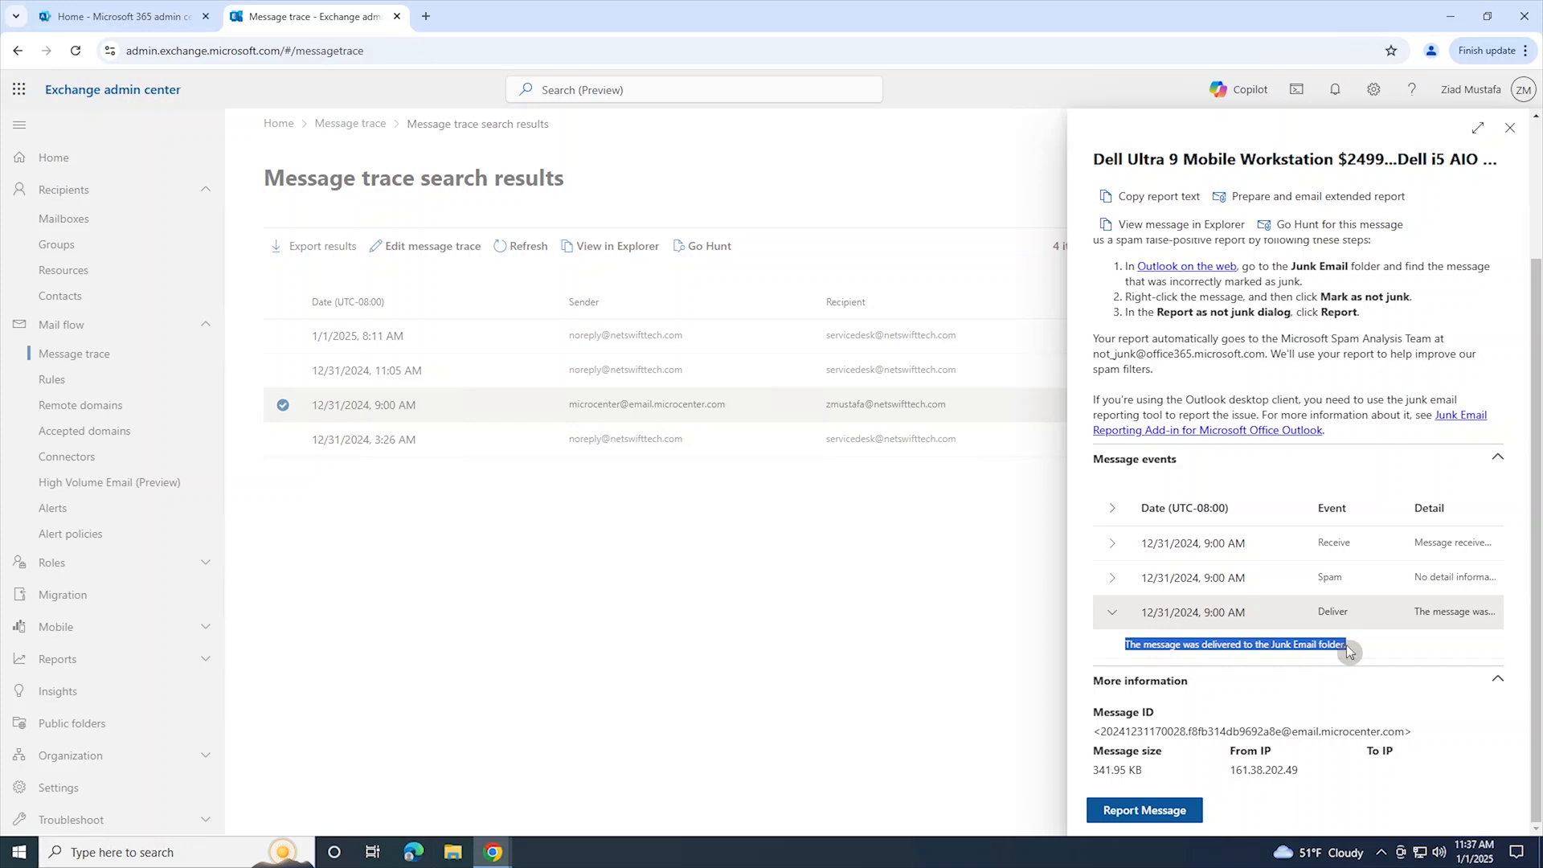
left_click(1510, 128)
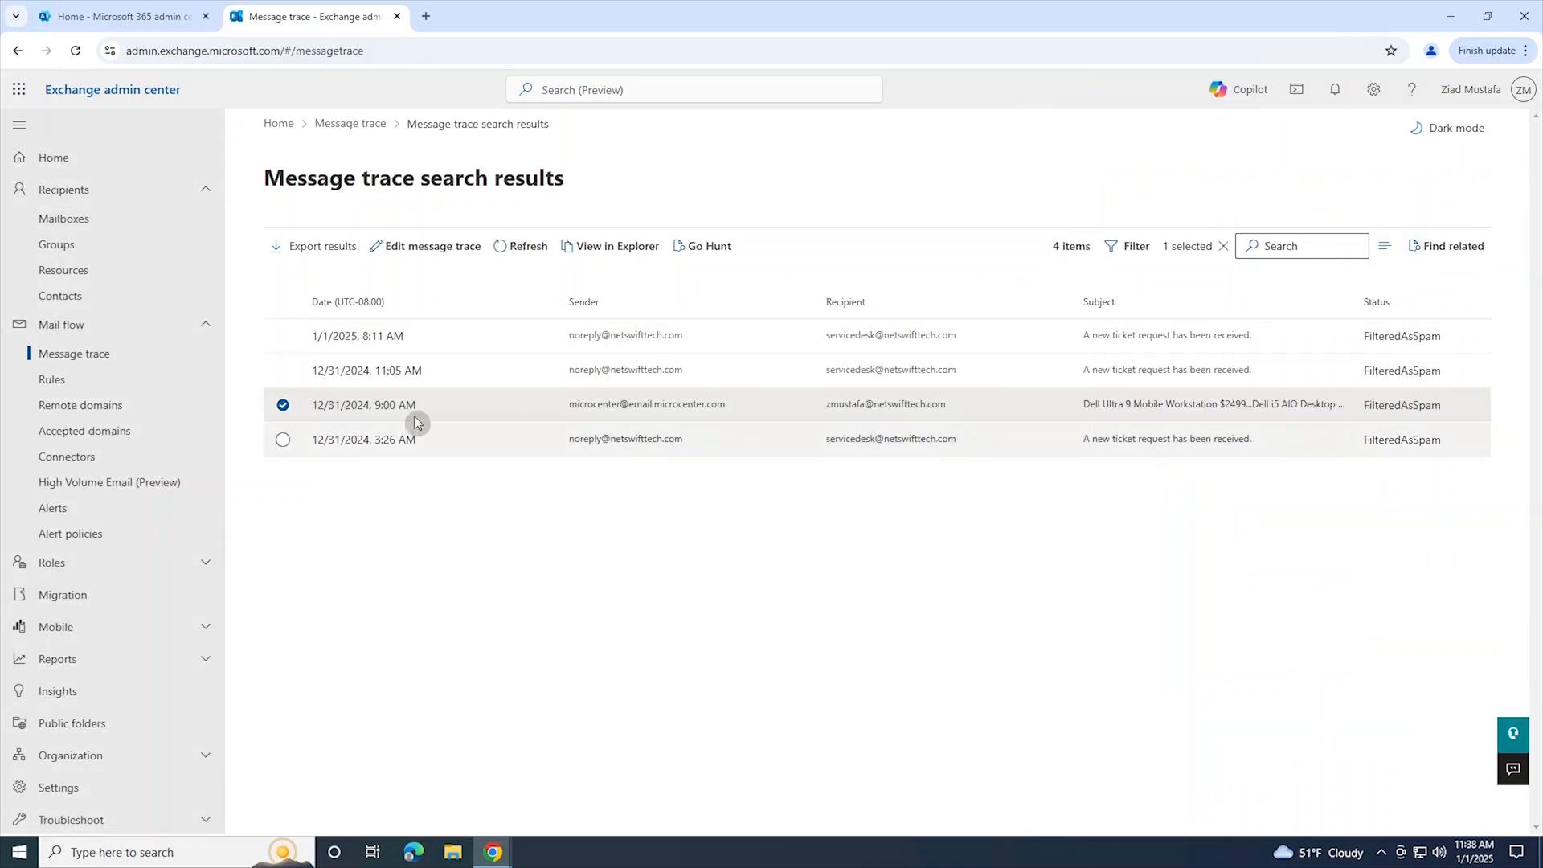